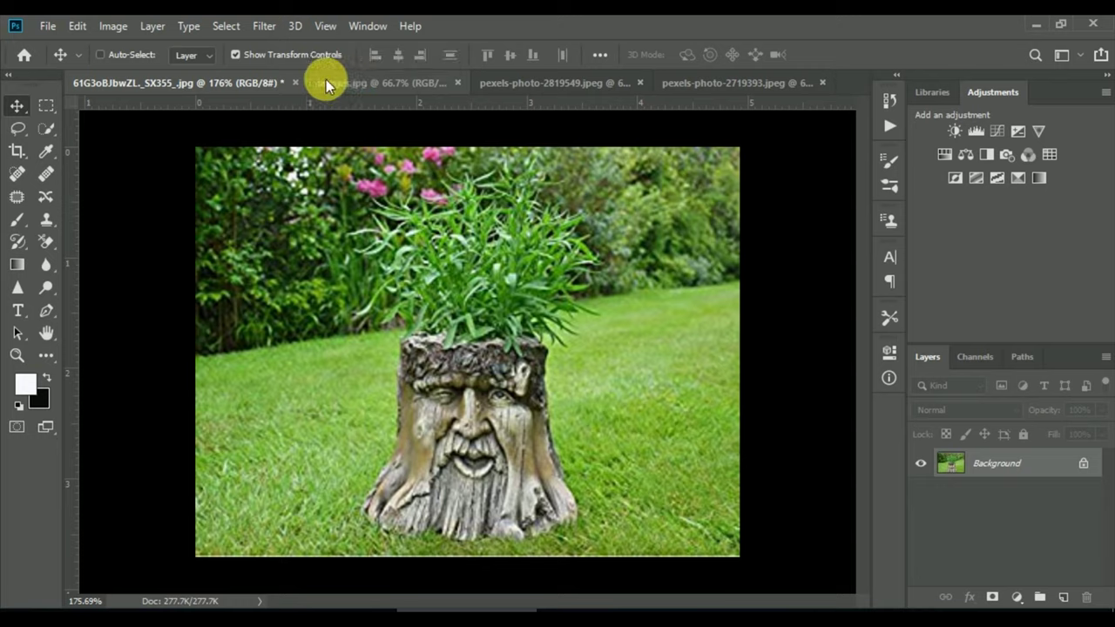
Step: Look through the four open photos, then return to the stump planter photo
left_click(267, 81)
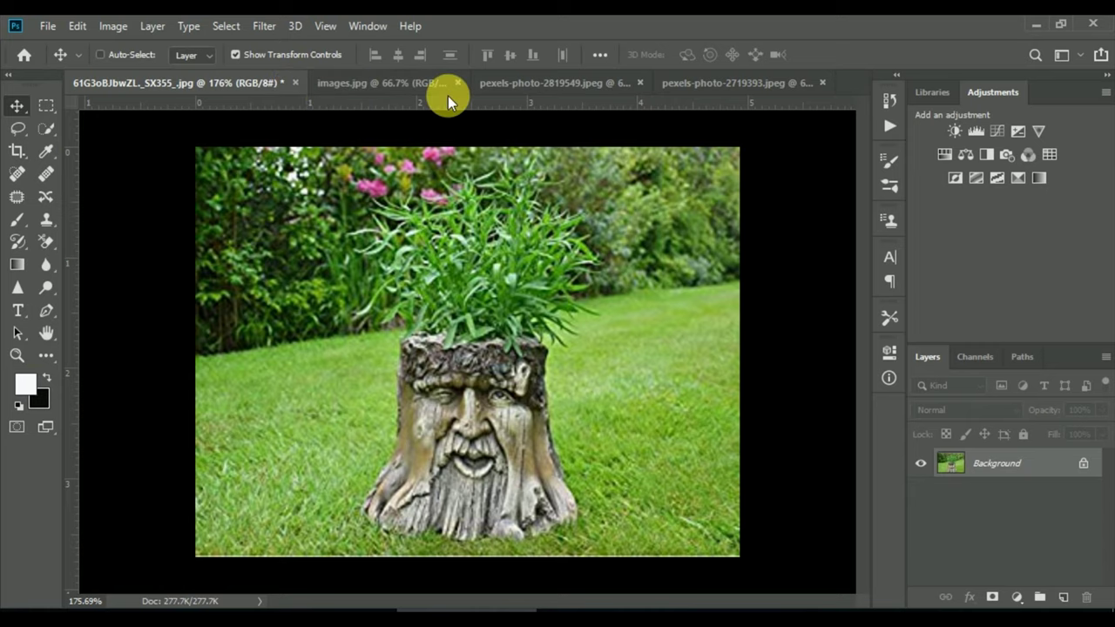
left_click(404, 84)
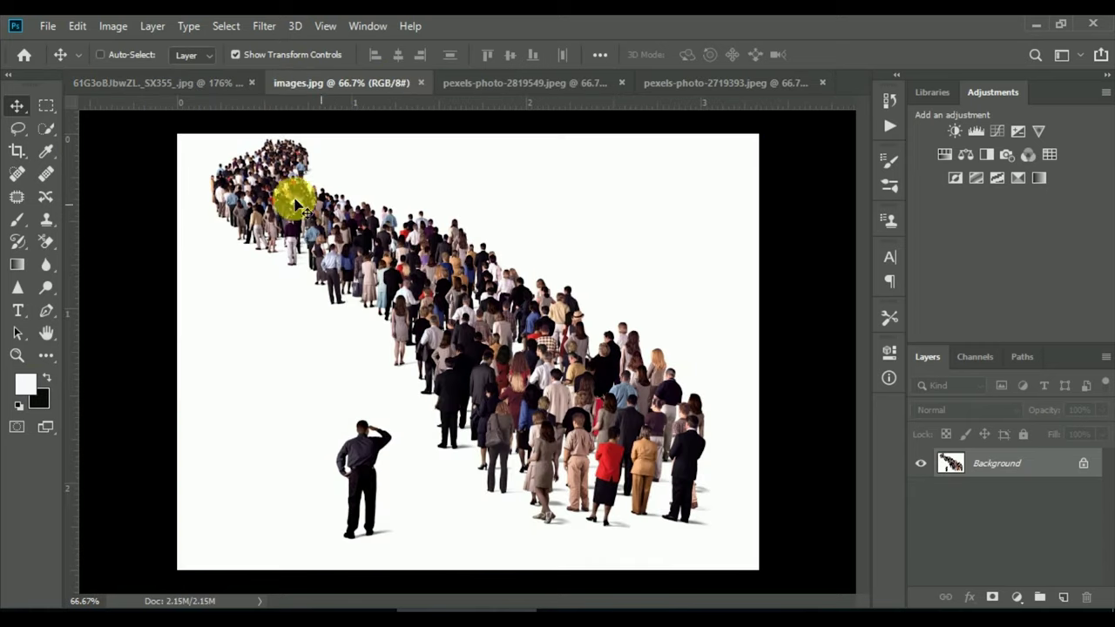
left_click(501, 83)
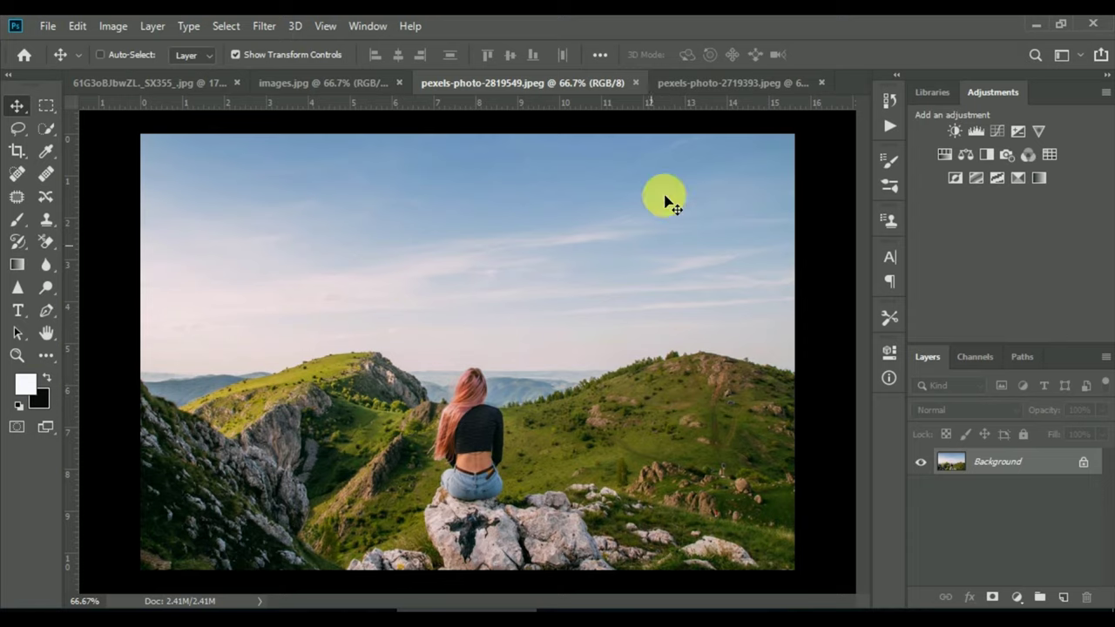
left_click(690, 85)
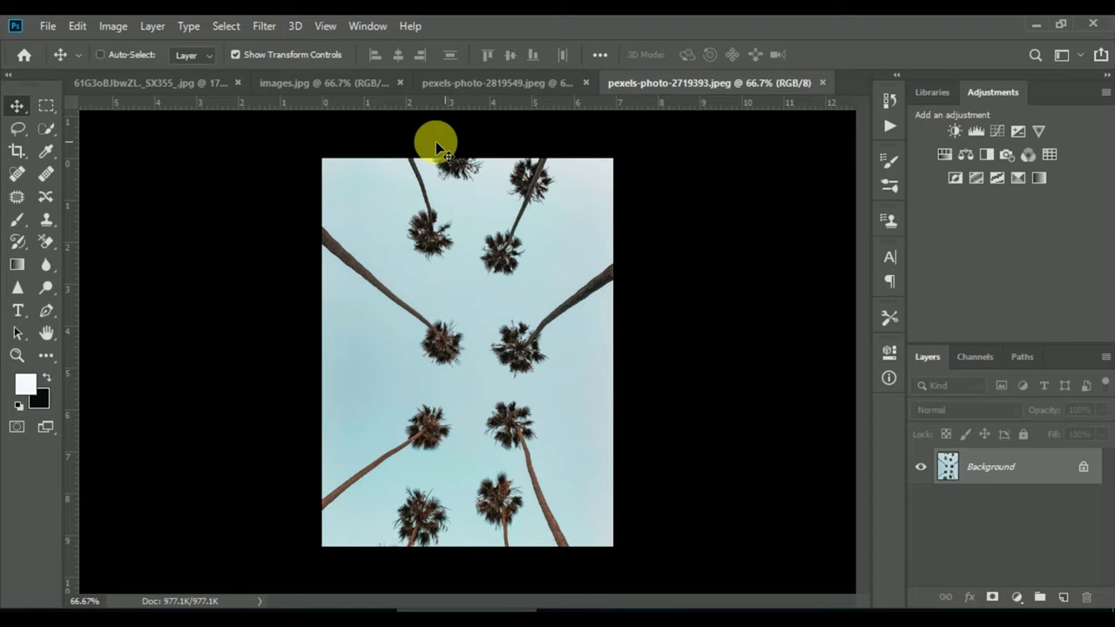
left_click(164, 82)
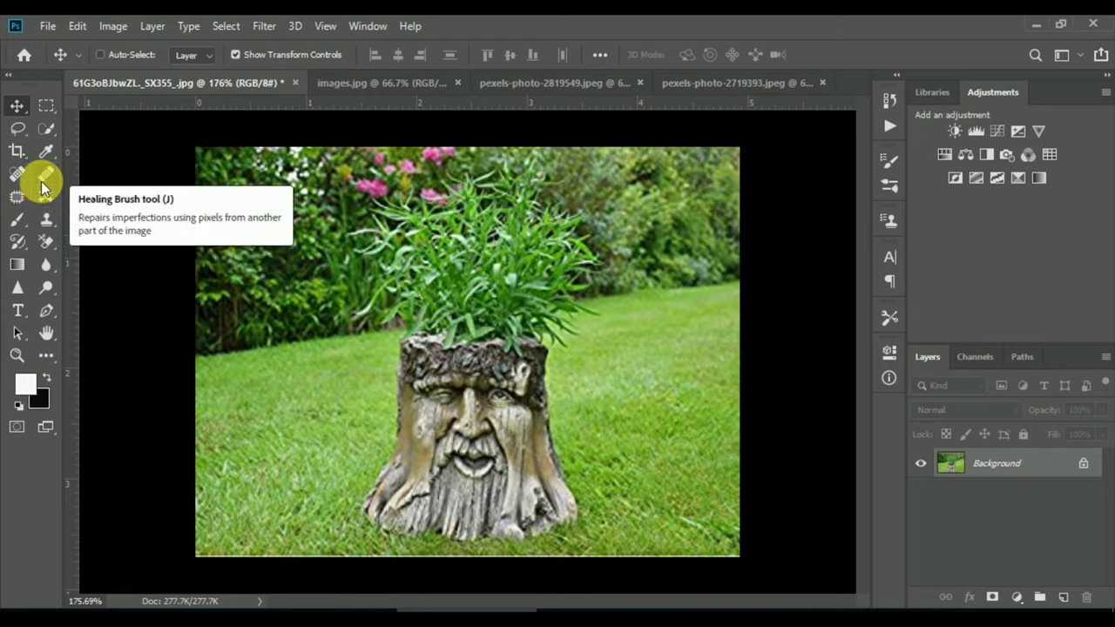
Step: Patch the carved stump with grass from the left using the Patch tool
left_click(17, 196)
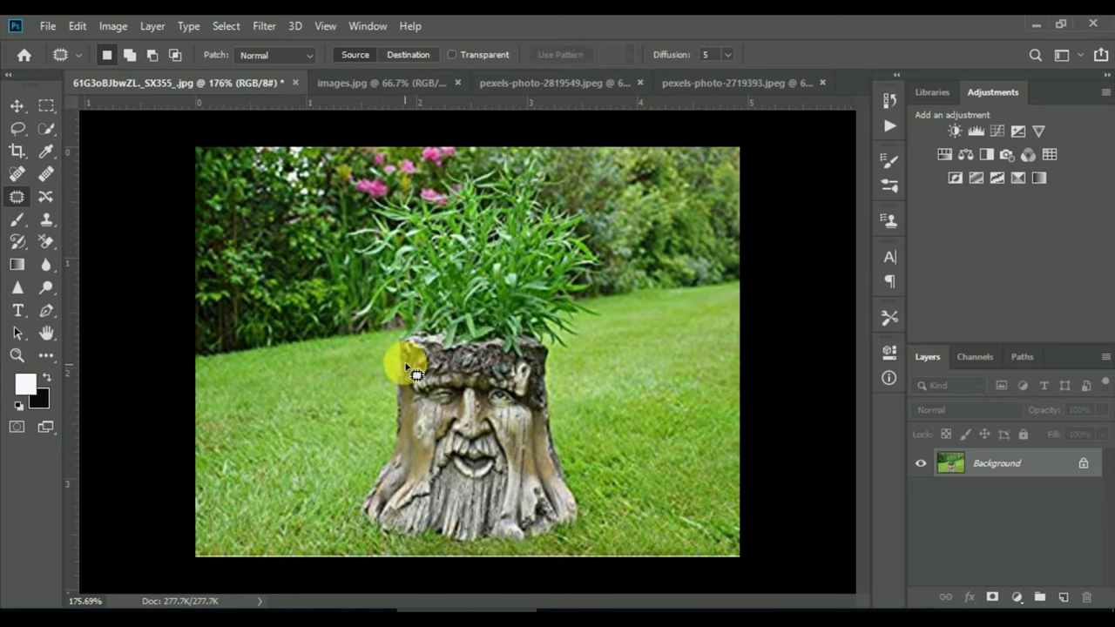
mouse_move(411, 355)
left_mouse_down()
mouse_move(398, 369)
mouse_move(376, 505)
mouse_move(348, 517)
mouse_move(446, 559)
mouse_move(547, 558)
mouse_move(583, 542)
mouse_move(555, 360)
mouse_move(511, 344)
mouse_move(451, 351)
mouse_move(418, 339)
mouse_move(370, 368)
left_mouse_up()
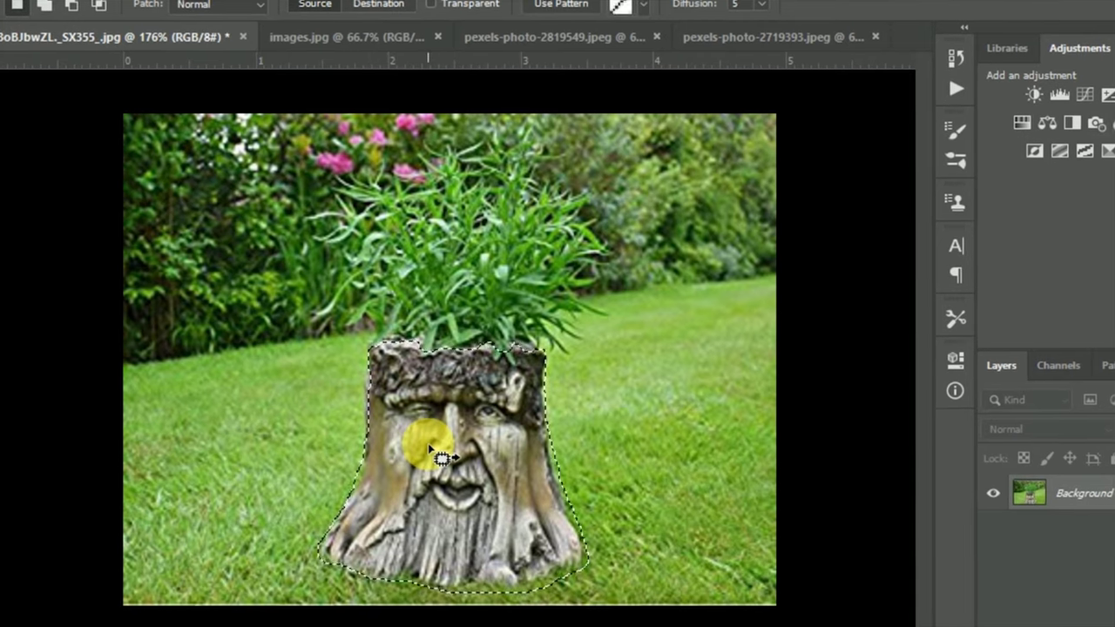
mouse_move(438, 449)
left_mouse_down()
mouse_move(296, 444)
mouse_move(224, 417)
mouse_move(191, 421)
mouse_move(214, 401)
mouse_move(198, 378)
mouse_move(175, 378)
mouse_move(188, 369)
left_mouse_up()
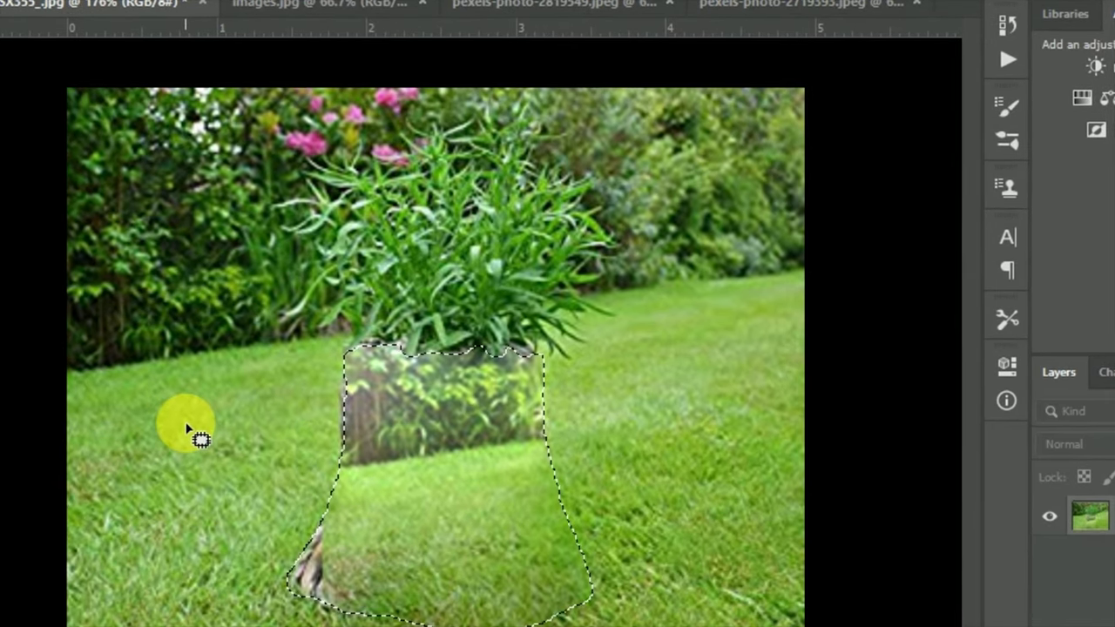
key("ctrl+d")
Step: Patch the leftover stump sliver and the base under the plant with nearby grass
mouse_move(286, 464)
left_mouse_down()
mouse_move(336, 553)
mouse_move(294, 566)
left_mouse_up()
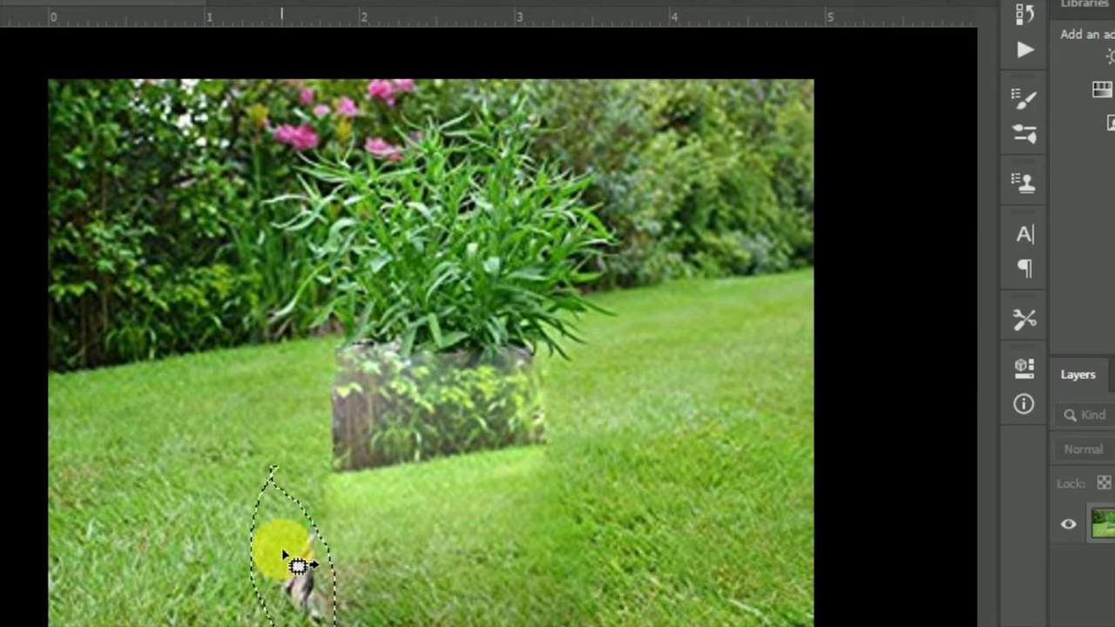
left_click_drag(192, 502, 309, 467)
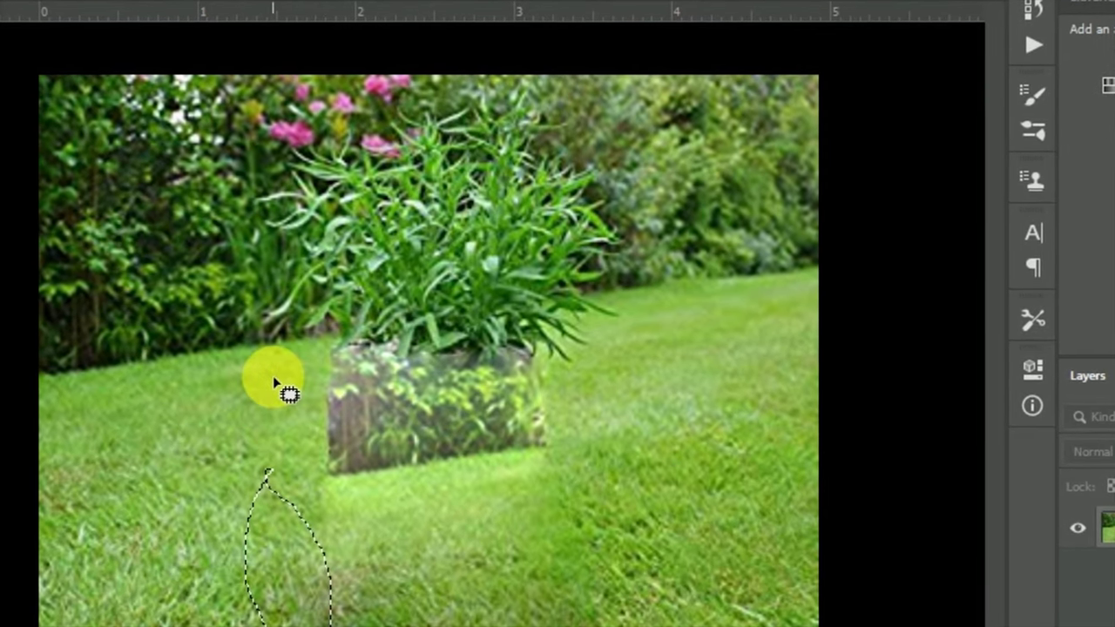
key("ctrl+d")
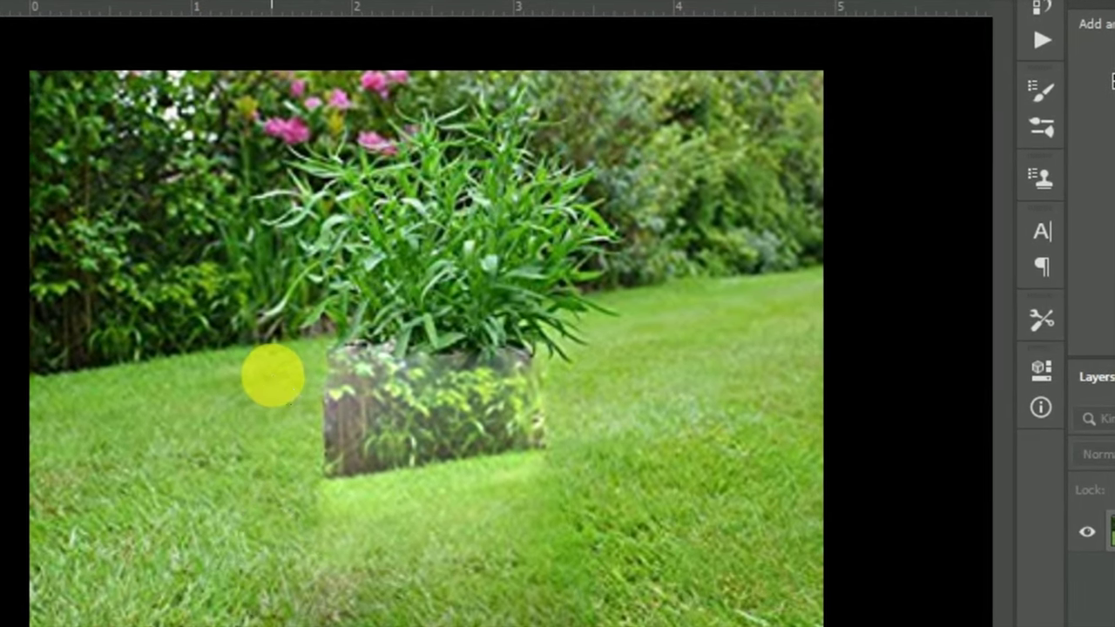
mouse_move(291, 360)
left_mouse_down()
mouse_move(505, 399)
mouse_move(294, 376)
mouse_move(299, 391)
left_mouse_up()
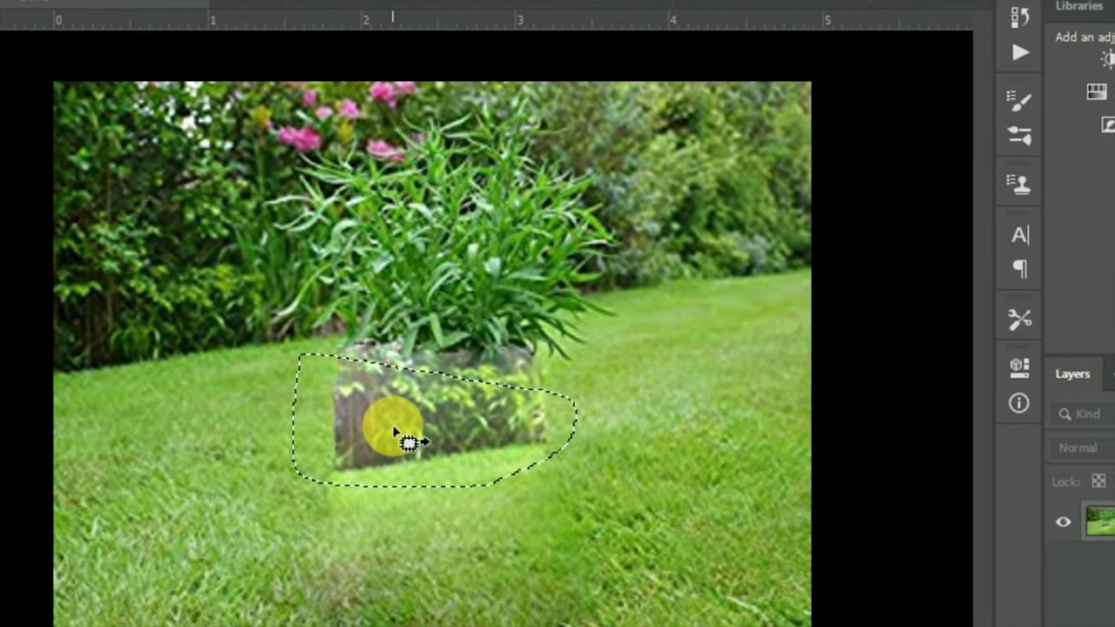
mouse_move(501, 453)
left_mouse_down()
mouse_move(625, 522)
mouse_move(279, 429)
left_mouse_up()
key("ctrl+d")
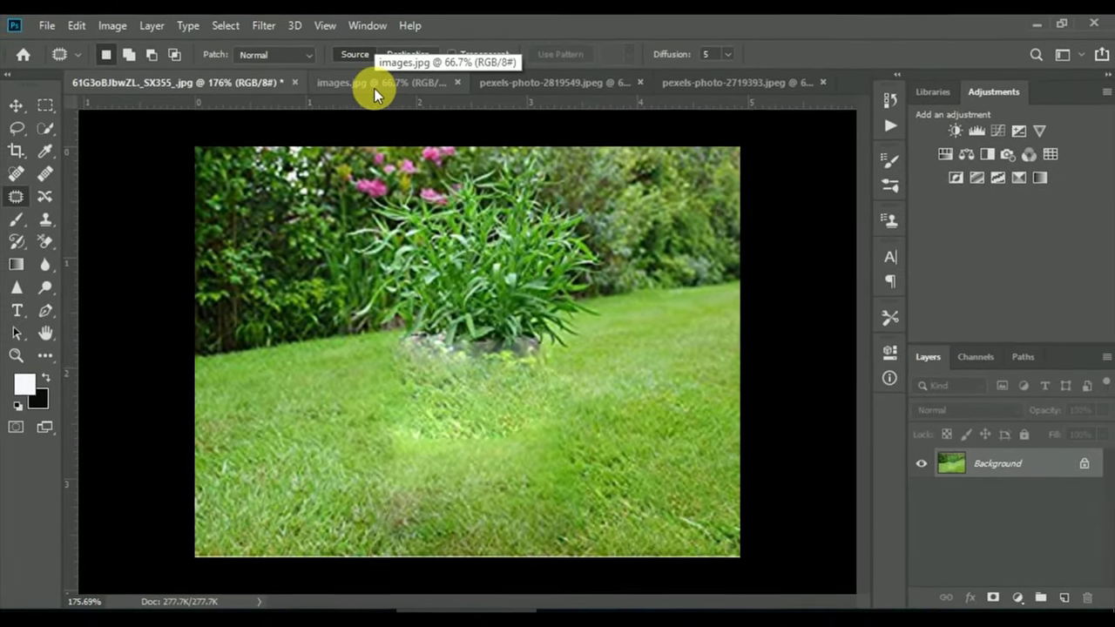
Step: In images.jpg, Content-Aware Move the lone man up and to the left
left_click(376, 85)
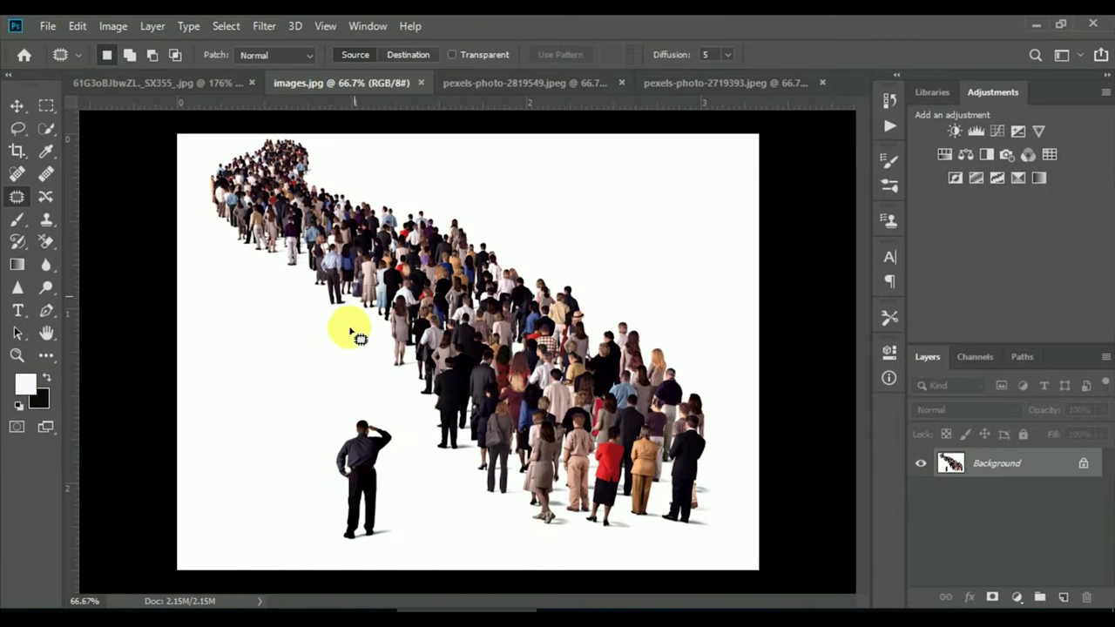
left_click(45, 199)
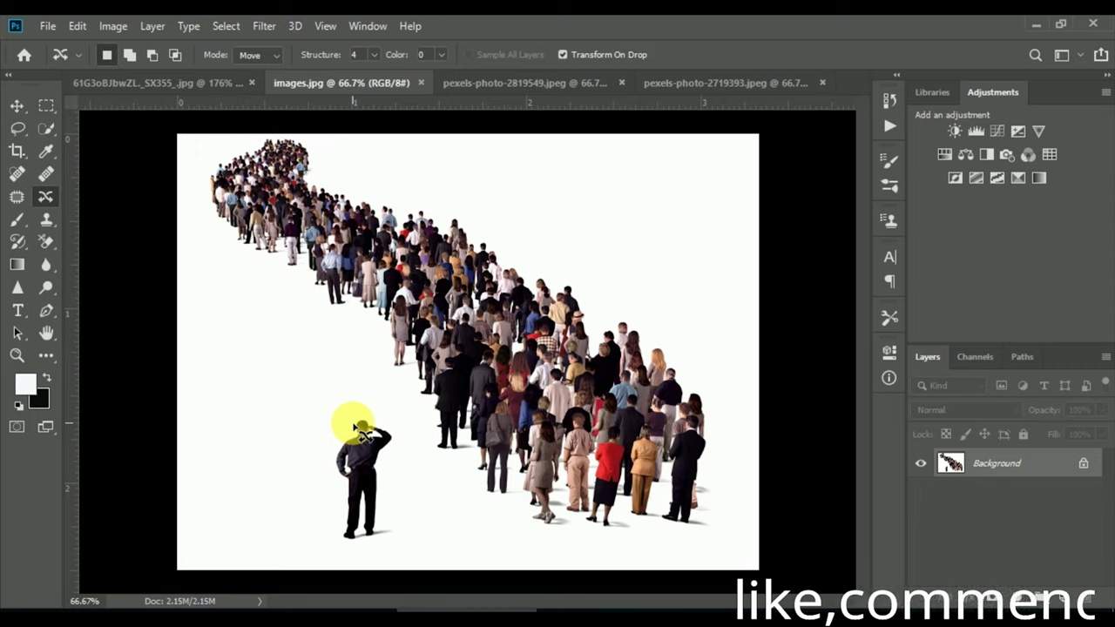
mouse_move(354, 425)
left_mouse_down()
mouse_move(346, 484)
mouse_move(385, 534)
mouse_move(391, 438)
mouse_move(384, 423)
mouse_move(349, 428)
left_mouse_up()
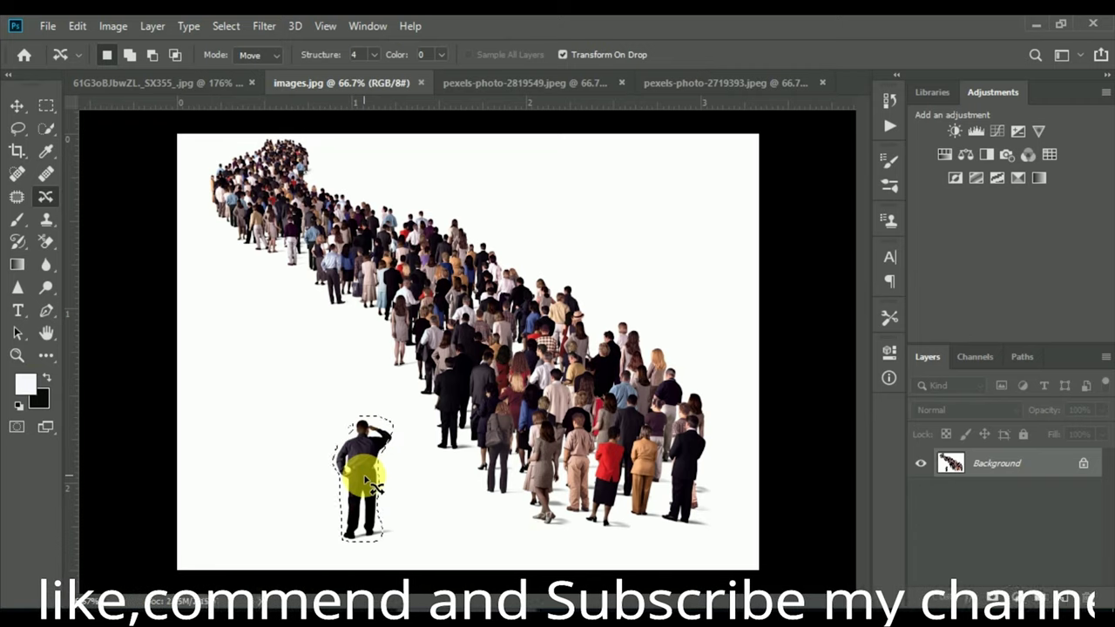
left_click_drag(370, 480, 429, 492)
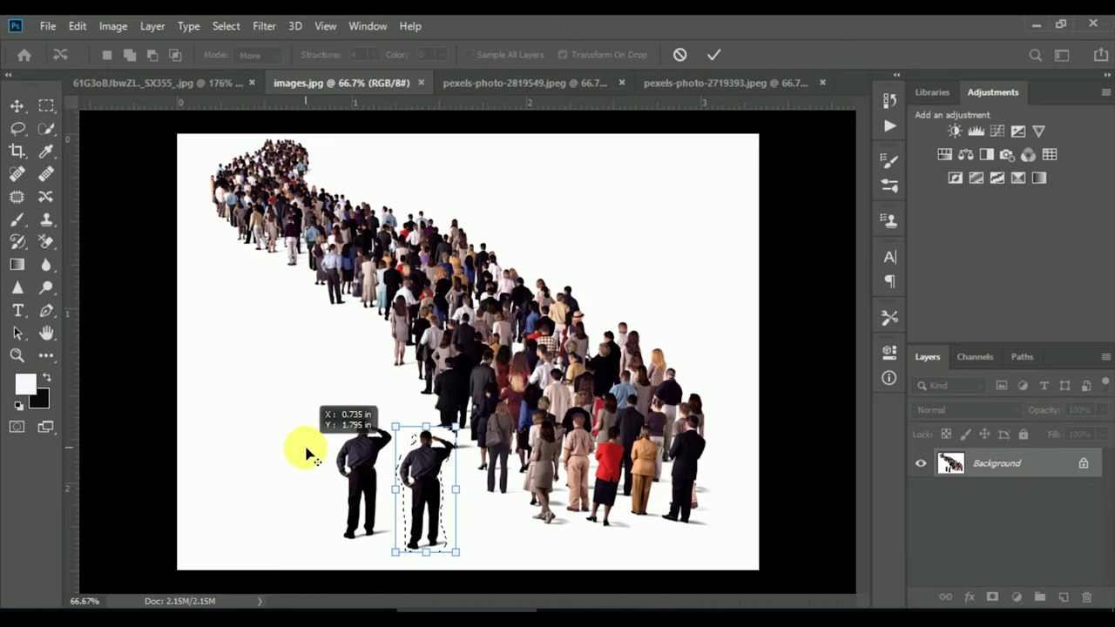
left_click_drag(426, 473, 280, 421)
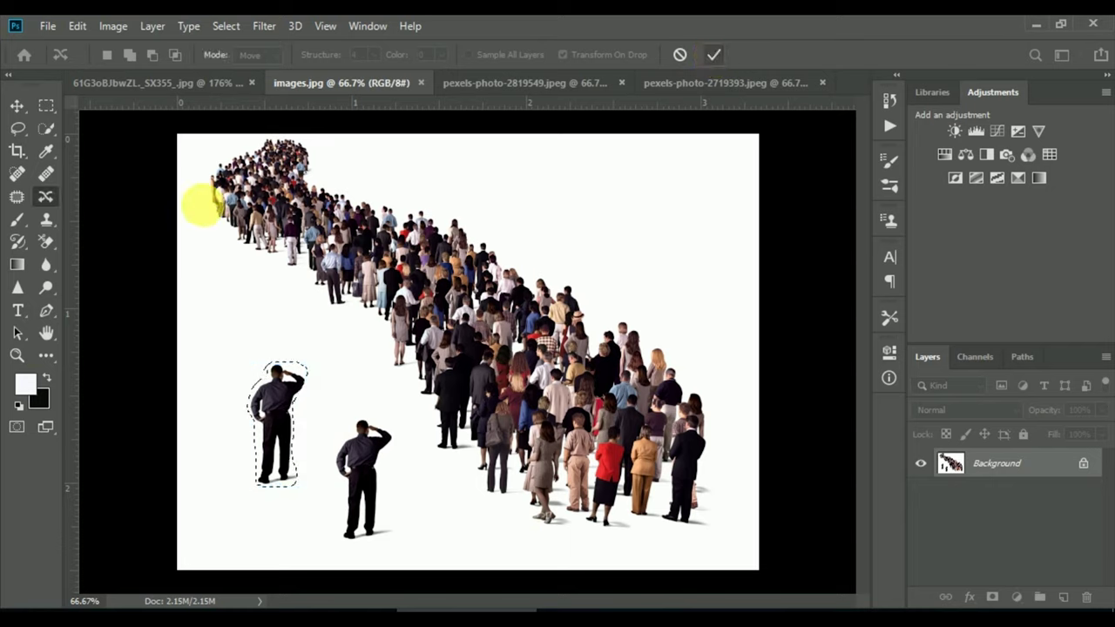
Step: Commit the man's move, clean up the leftover speck, and switch to the pexels-photo-2819549 mountain photo
left_click(202, 205)
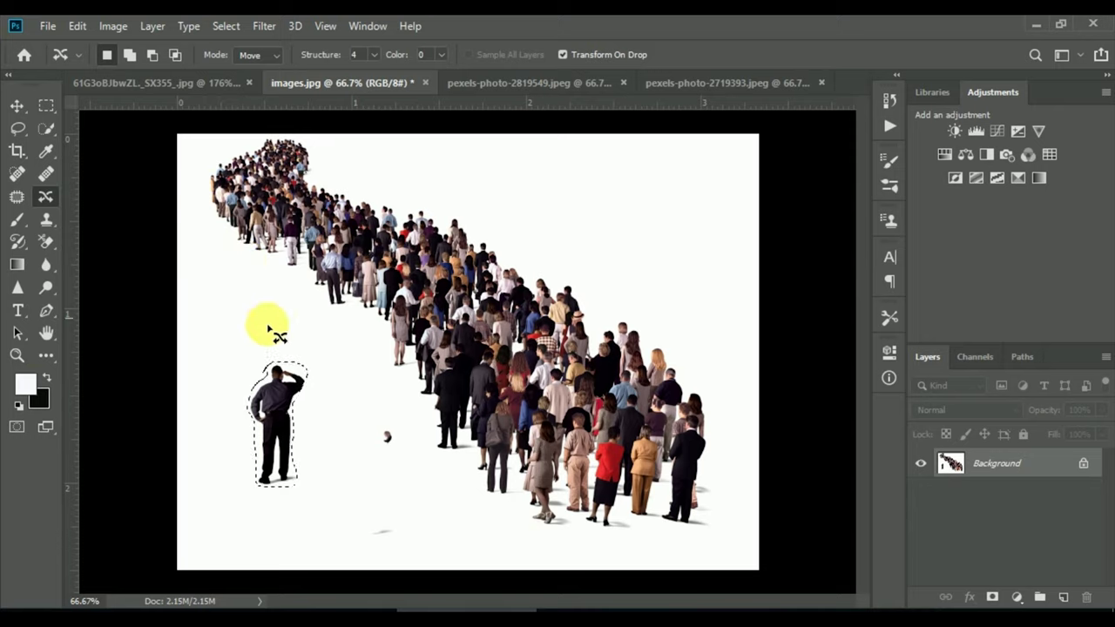
mouse_move(382, 432)
left_mouse_down()
mouse_move(392, 474)
mouse_move(369, 401)
left_mouse_up()
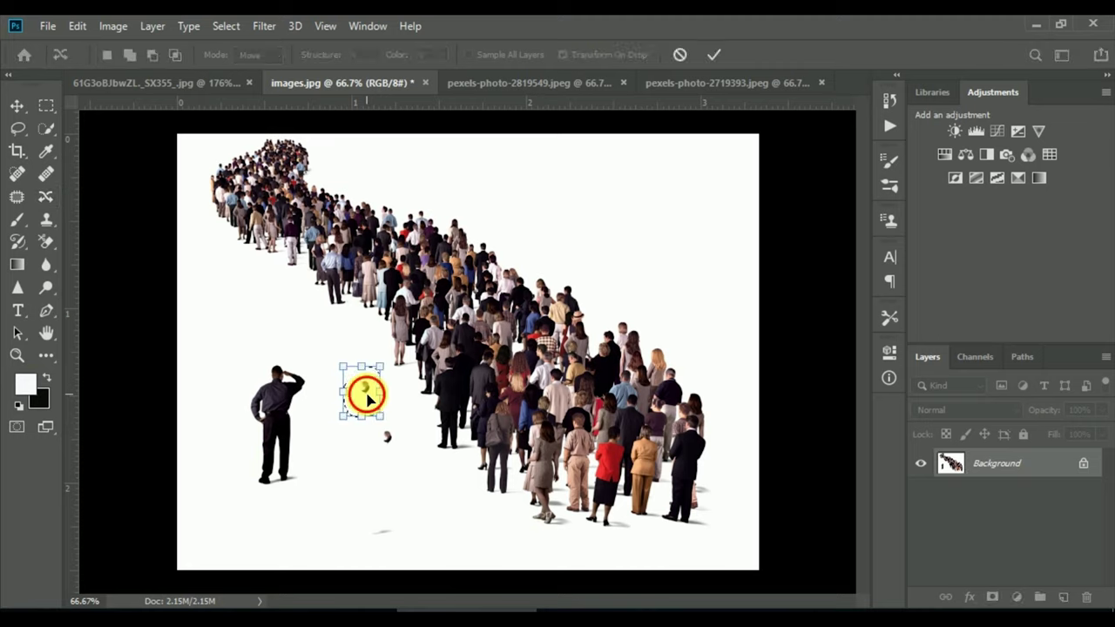
left_click(711, 54)
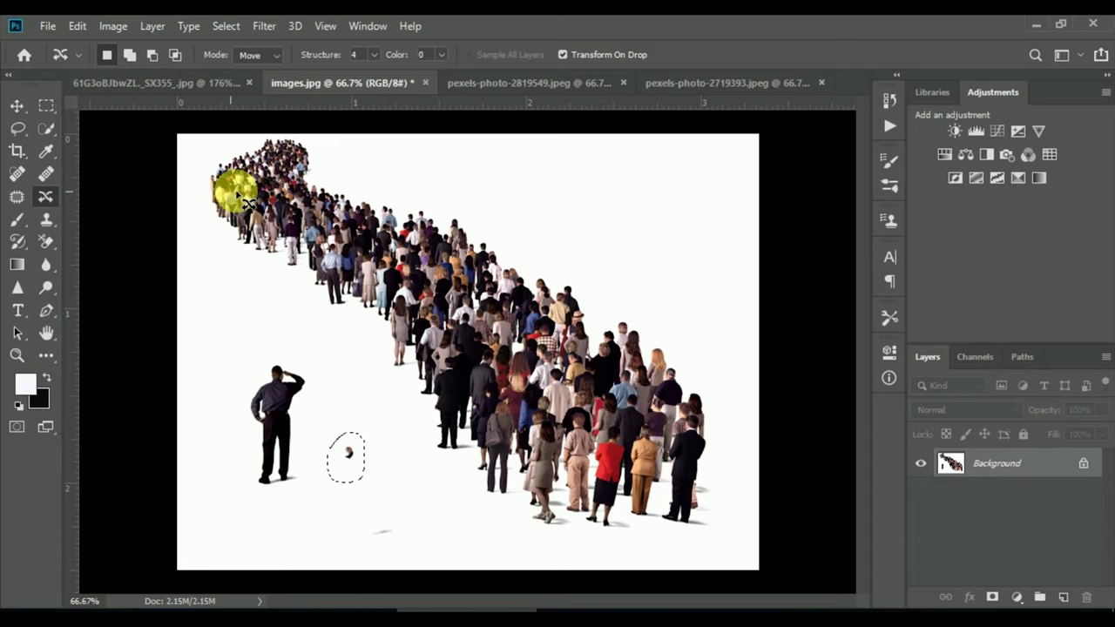
left_click(471, 84)
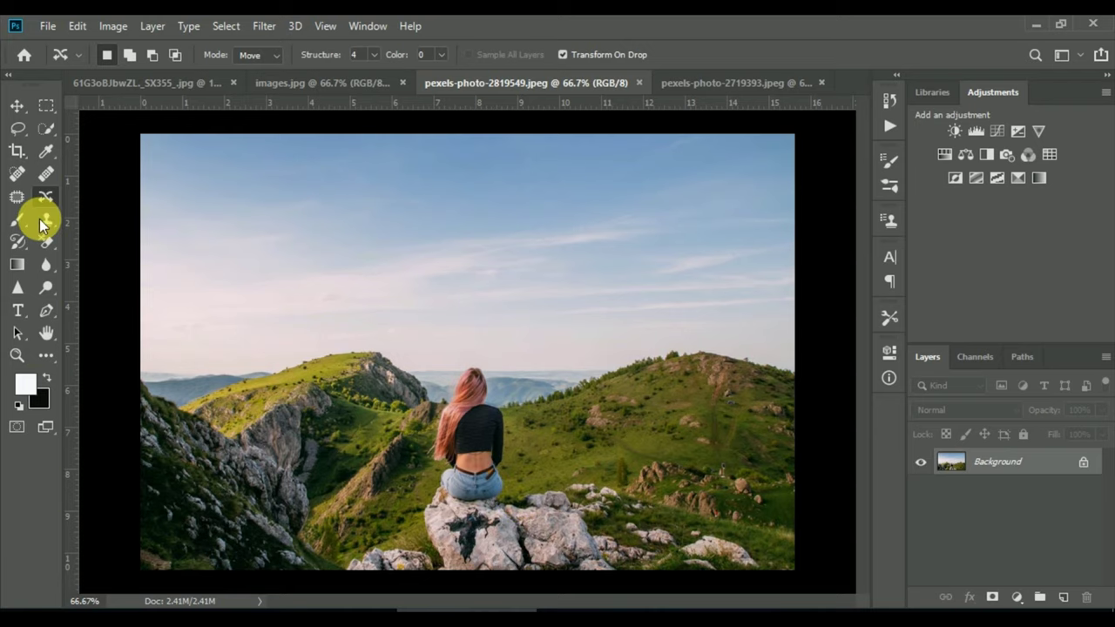
Step: Heal away the girl's back, torso and legs with the Content-Aware Spot Healing Brush
left_click(17, 174)
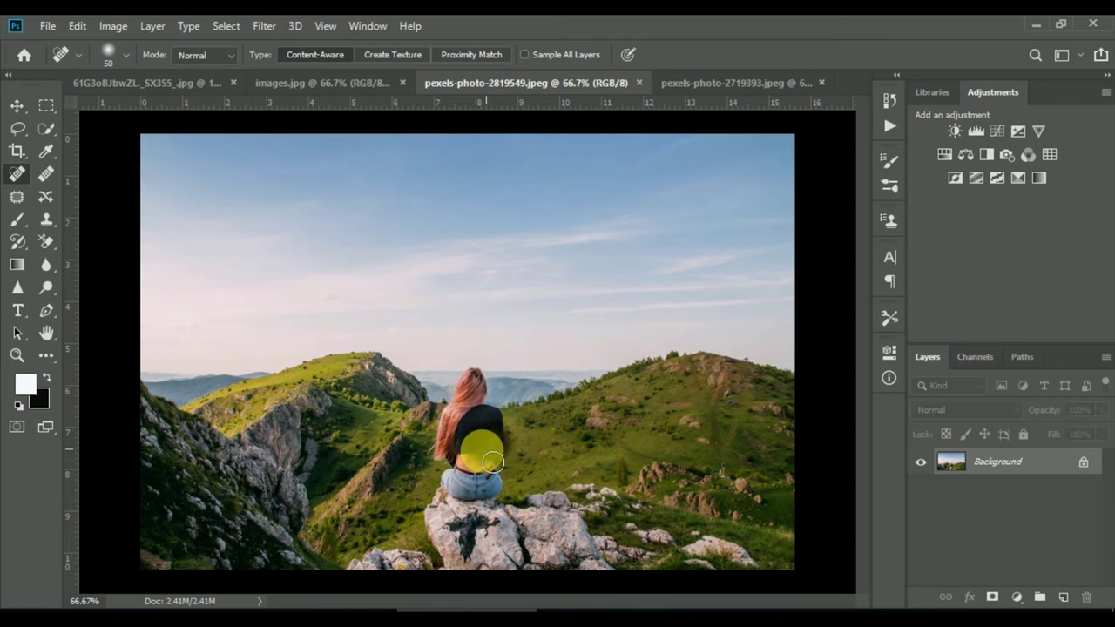
left_click_drag(502, 449, 515, 431)
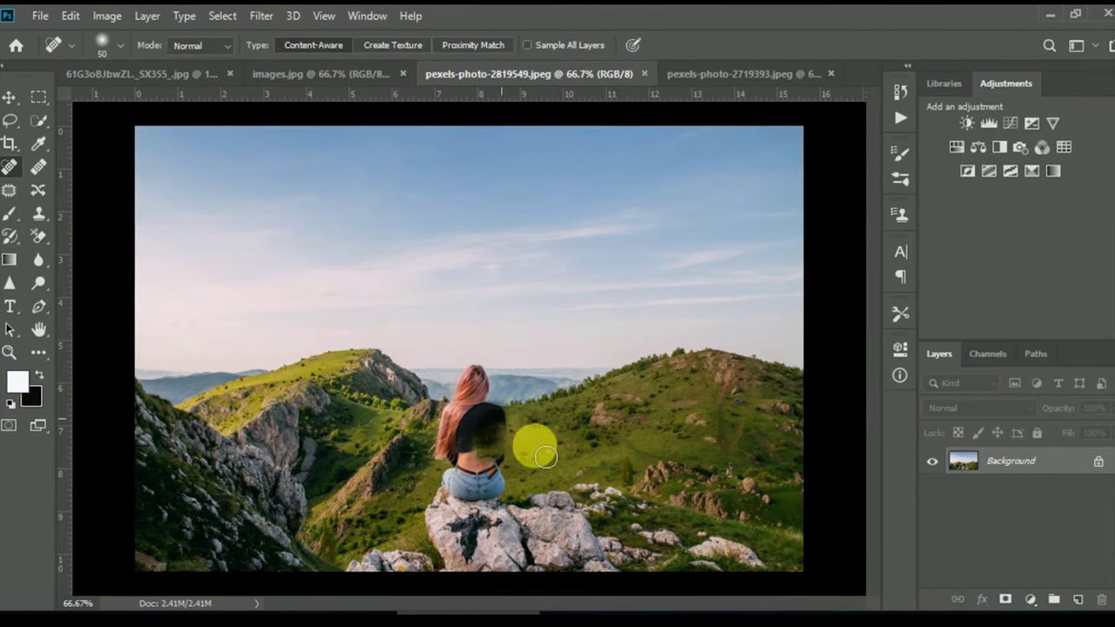
left_click(532, 443)
mouse_move(545, 451)
left_mouse_down()
mouse_move(506, 430)
mouse_move(556, 445)
mouse_move(543, 433)
mouse_move(475, 437)
mouse_move(537, 470)
mouse_move(520, 488)
mouse_move(461, 465)
mouse_move(513, 462)
mouse_move(473, 473)
mouse_move(496, 484)
mouse_move(523, 471)
mouse_move(530, 487)
mouse_move(503, 480)
mouse_move(524, 501)
left_mouse_up()
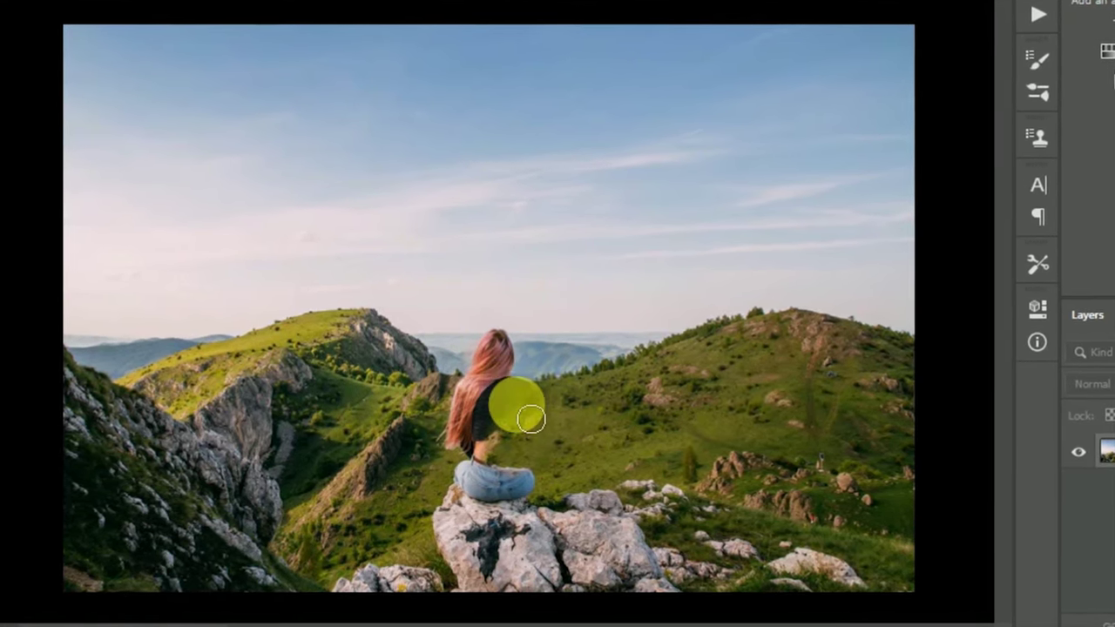
mouse_move(531, 419)
left_mouse_down()
mouse_move(511, 393)
mouse_move(474, 393)
mouse_move(497, 423)
mouse_move(488, 462)
mouse_move(494, 398)
mouse_move(500, 448)
mouse_move(513, 454)
mouse_move(498, 424)
mouse_move(510, 406)
mouse_move(480, 443)
mouse_move(507, 452)
mouse_move(489, 463)
mouse_move(506, 463)
mouse_move(503, 484)
mouse_move(545, 478)
mouse_move(503, 480)
mouse_move(510, 501)
mouse_move(473, 473)
mouse_move(489, 494)
mouse_move(485, 473)
mouse_move(512, 453)
mouse_move(498, 450)
mouse_move(503, 430)
mouse_move(556, 404)
mouse_move(492, 397)
mouse_move(512, 403)
mouse_move(510, 419)
mouse_move(472, 416)
mouse_move(545, 403)
mouse_move(488, 428)
mouse_move(515, 439)
mouse_move(480, 468)
mouse_move(511, 494)
mouse_move(600, 408)
mouse_move(520, 443)
mouse_move(509, 402)
mouse_move(528, 398)
mouse_move(518, 399)
mouse_move(498, 404)
mouse_move(493, 438)
mouse_move(625, 480)
mouse_move(473, 478)
mouse_move(562, 477)
mouse_move(617, 433)
mouse_move(537, 510)
mouse_move(593, 463)
mouse_move(505, 448)
mouse_move(511, 478)
mouse_move(531, 461)
mouse_move(567, 503)
mouse_move(505, 442)
mouse_move(547, 441)
mouse_move(535, 498)
mouse_move(506, 440)
mouse_move(571, 431)
mouse_move(513, 448)
left_mouse_up()
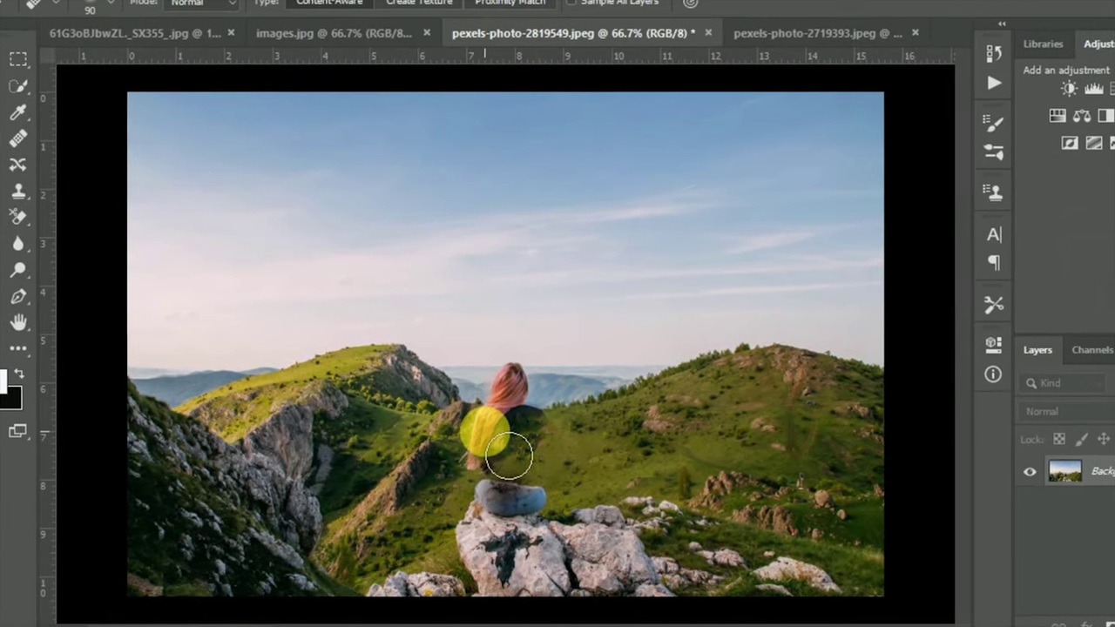
left_click(509, 454)
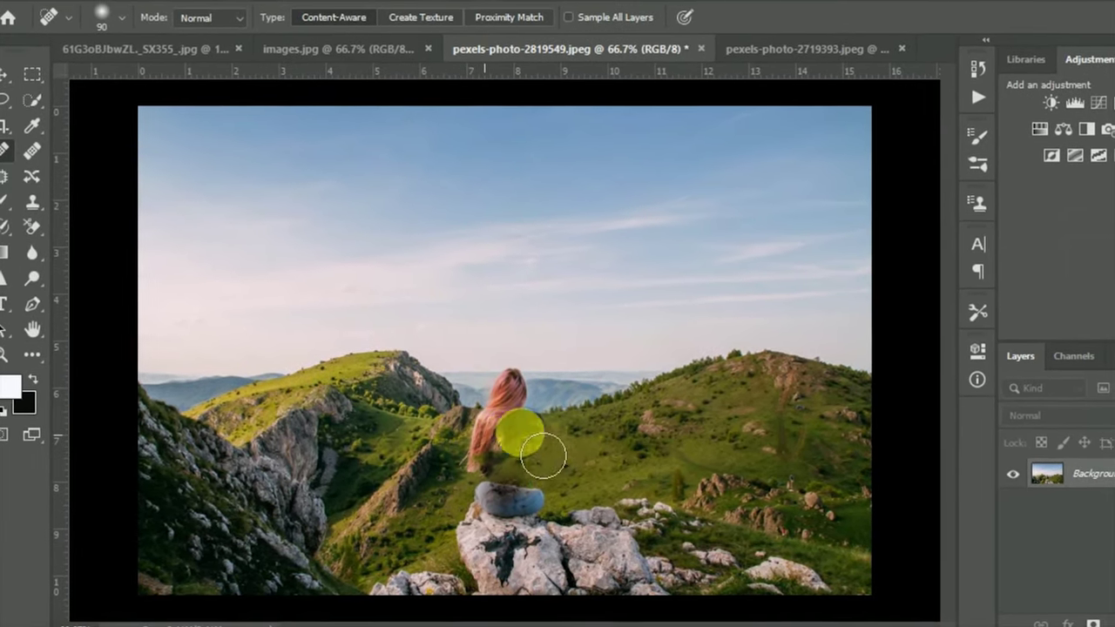
left_click(510, 464)
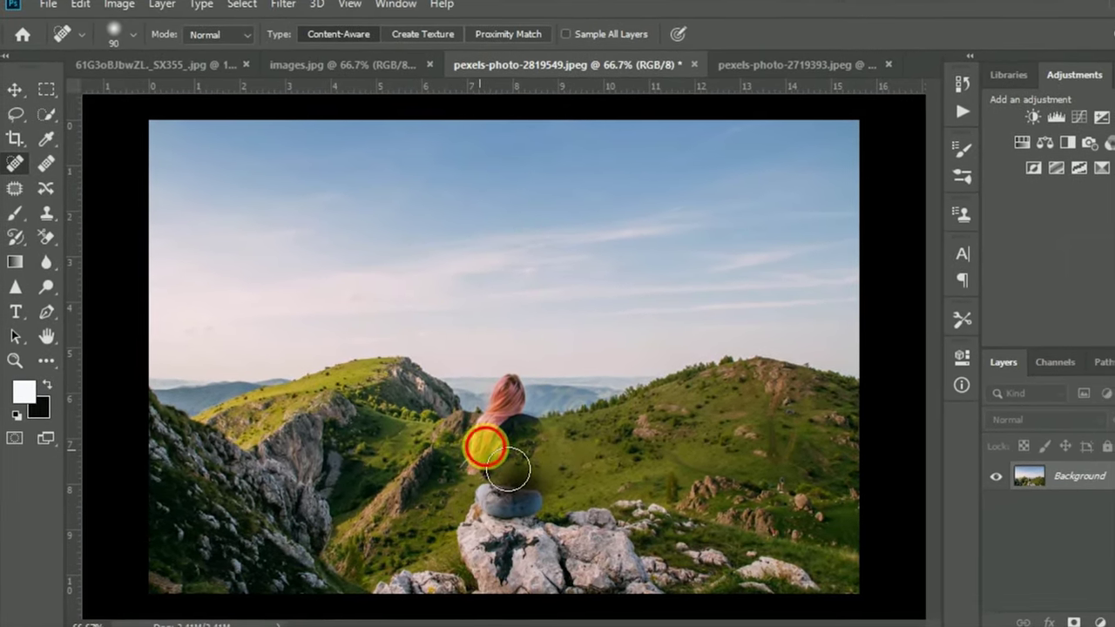
mouse_move(508, 470)
left_mouse_down()
mouse_move(553, 478)
mouse_move(497, 460)
left_mouse_up()
left_click_drag(627, 462, 729, 436)
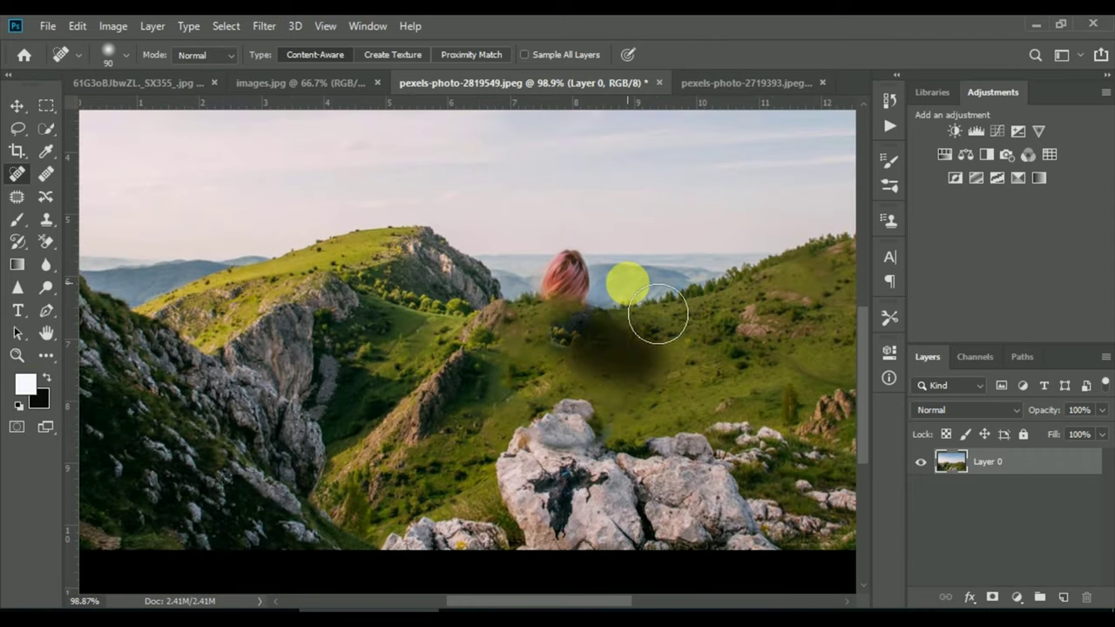
Step: Shrink the brush and heal away the girl's upper body and pink hair
scroll(658, 313, "up", 5)
key("bracketleft")
key("bracketleft")
key("bracketleft")
mouse_move(689, 283)
left_mouse_down()
mouse_move(647, 281)
mouse_move(554, 323)
left_mouse_up()
left_click_drag(613, 295, 610, 329)
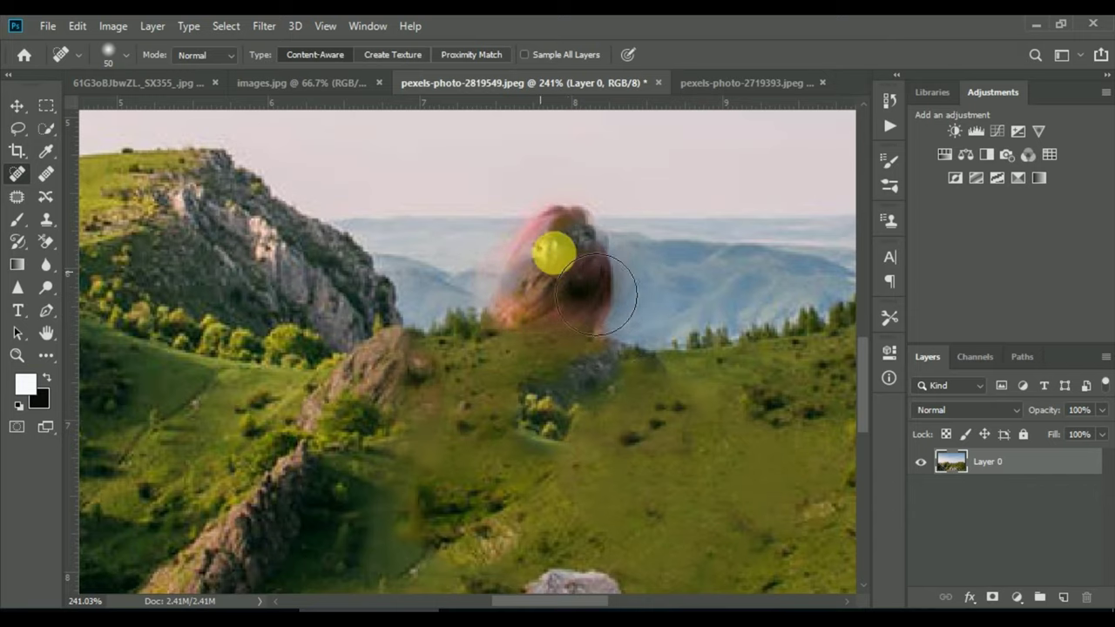
left_click_drag(543, 261, 581, 274)
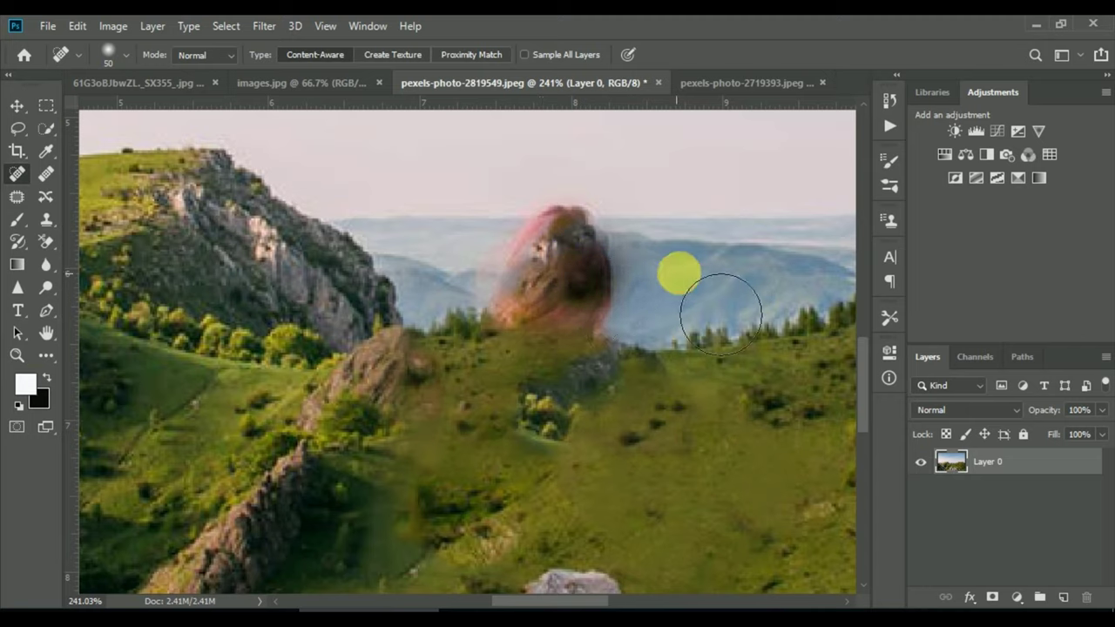
left_click(594, 291)
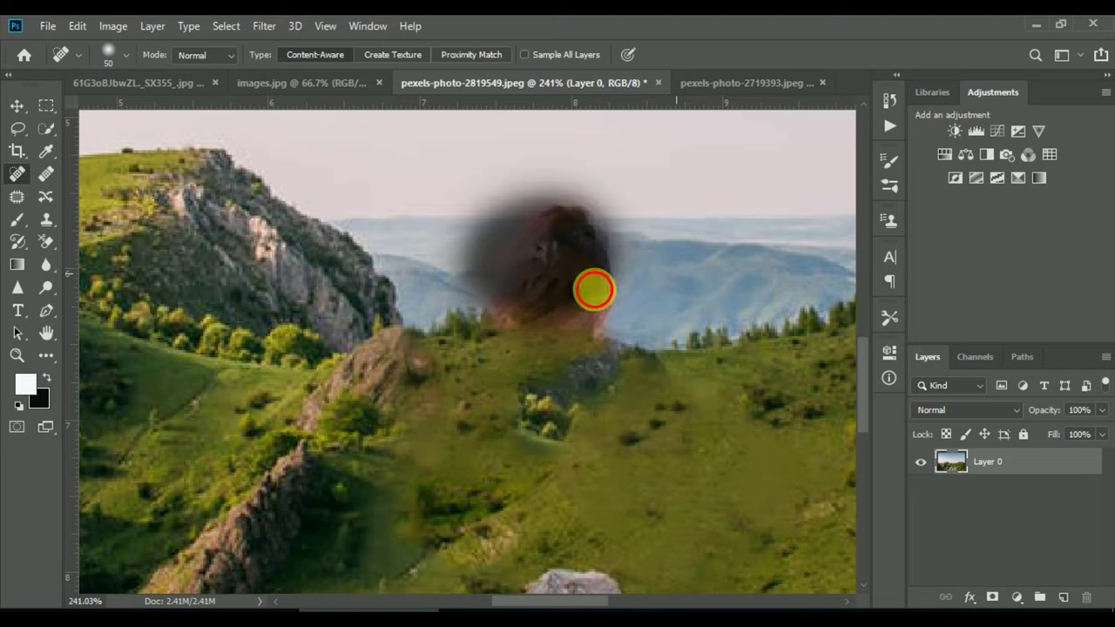
left_click(595, 299)
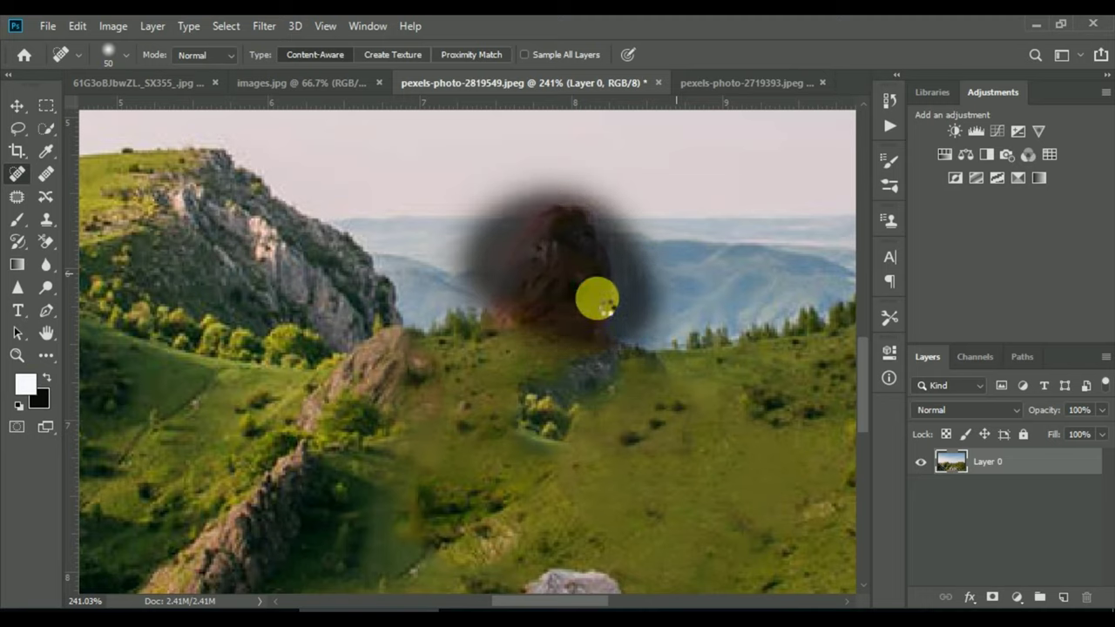
key("v")
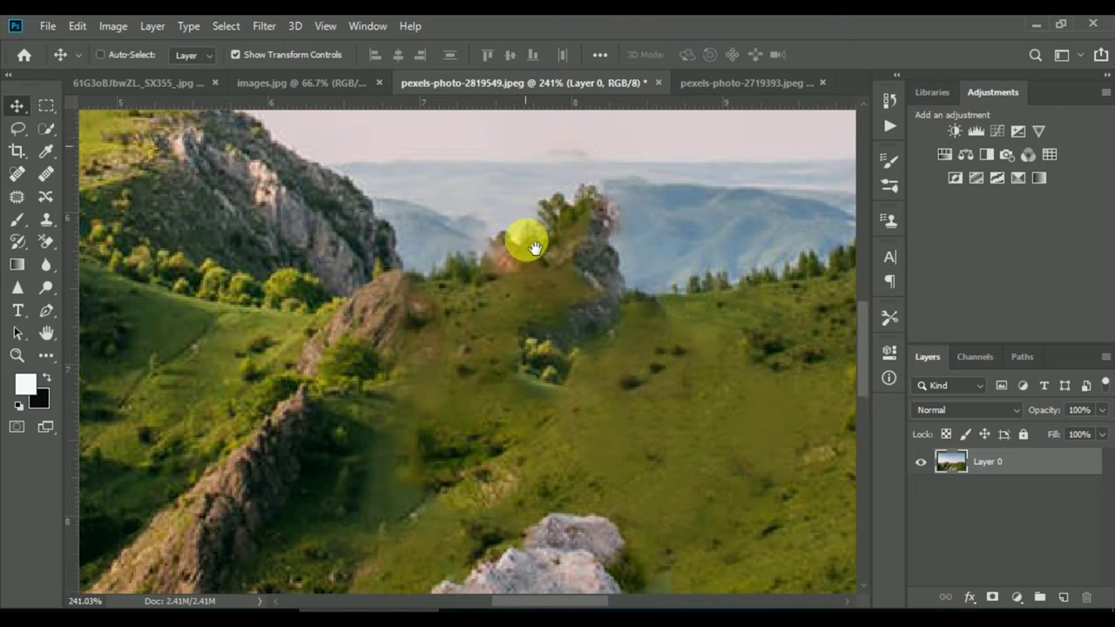
scroll(518, 305, "up", 5)
left_click_drag(517, 305, 505, 119)
scroll(545, 373, "down", 3)
scroll(545, 317, "down", 2)
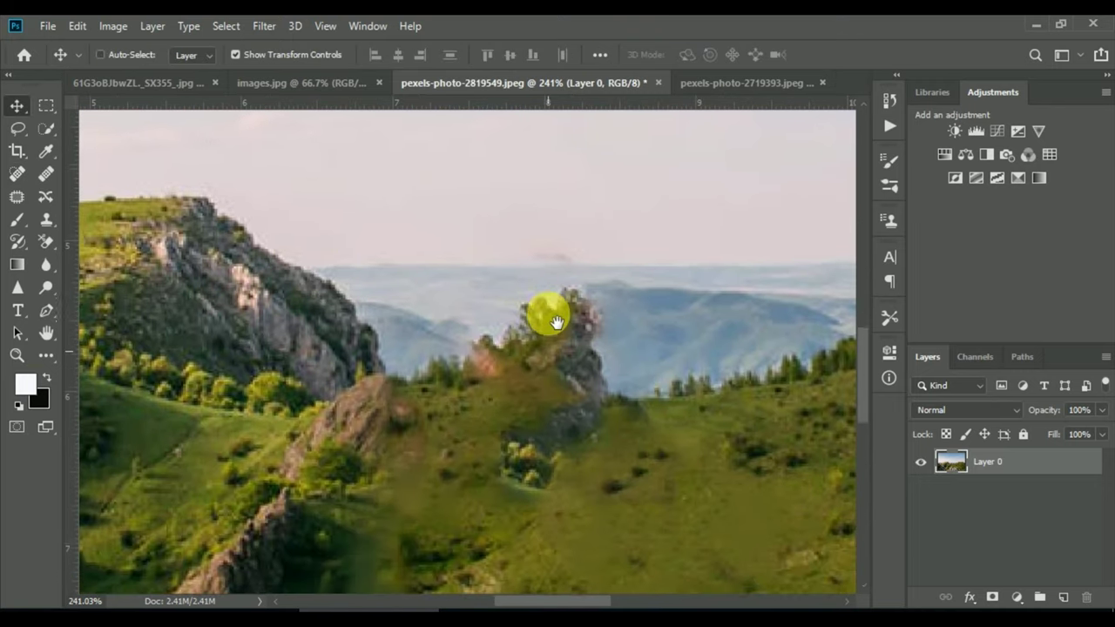
scroll(487, 333, "down", 3)
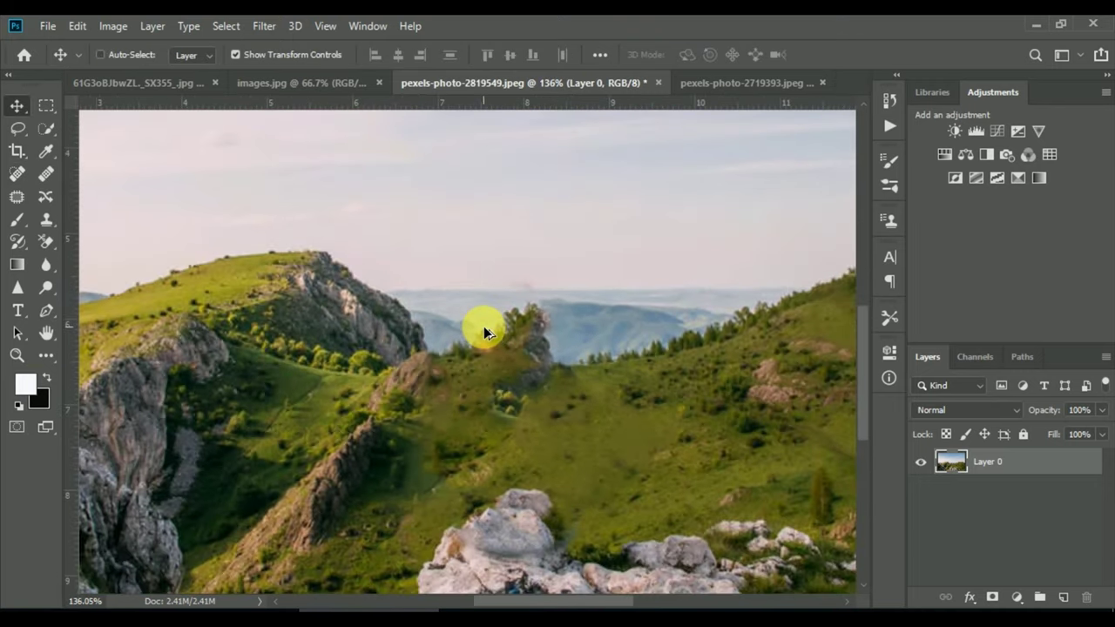
scroll(484, 330, "down", 1)
scroll(456, 433, "down", 1)
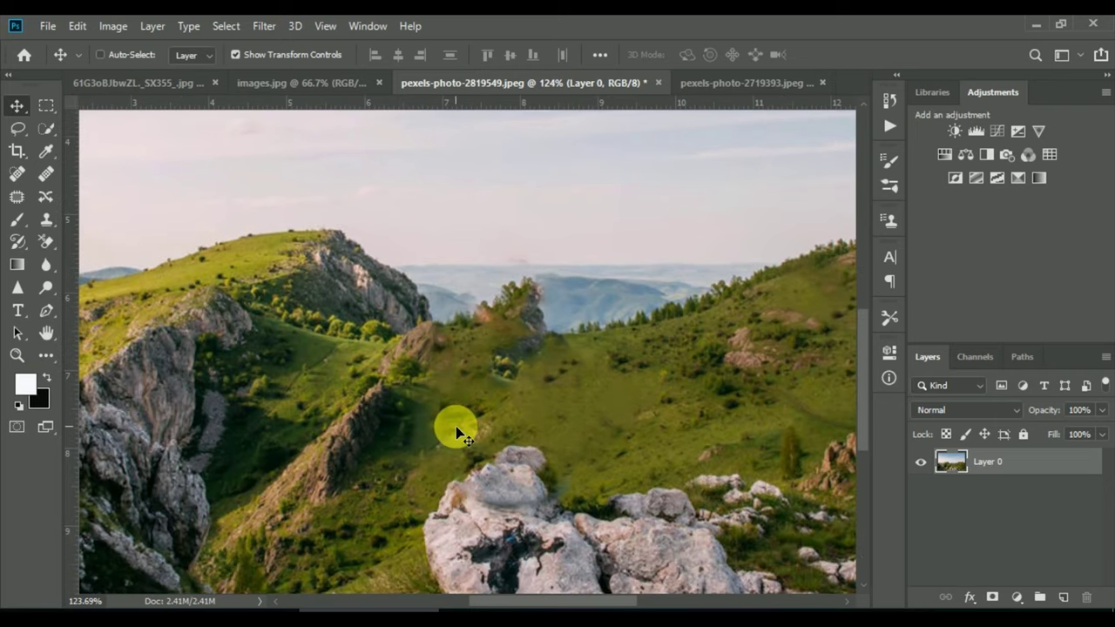
key("ctrl+0")
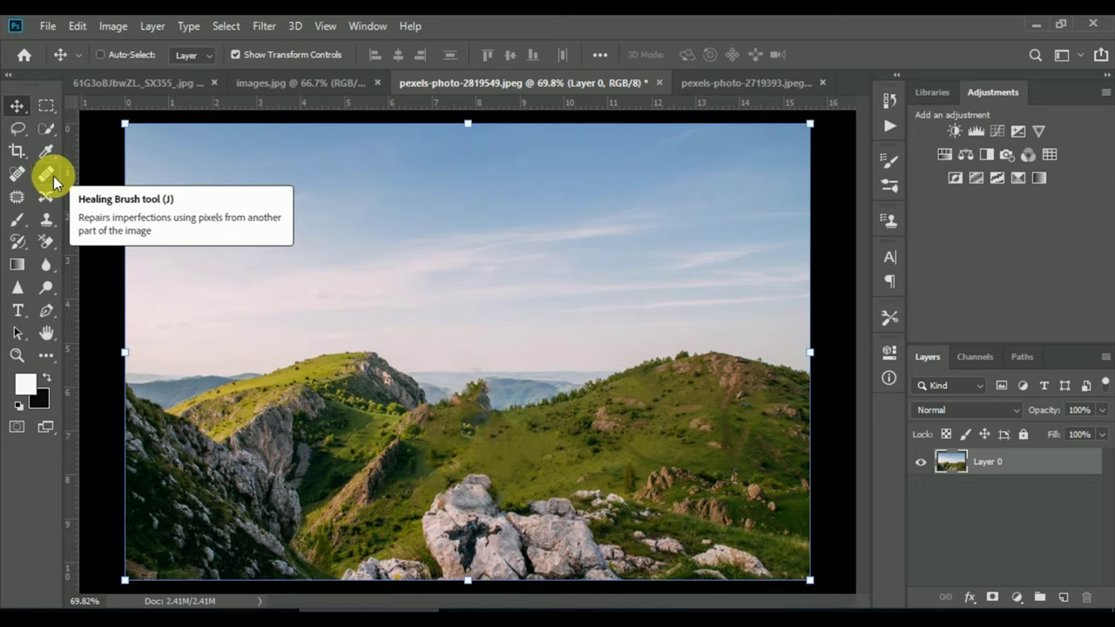
Step: Pick the Healing Brush and bring up the pexels-photo-2719393.jpeg palm-tree photo
left_click(47, 179)
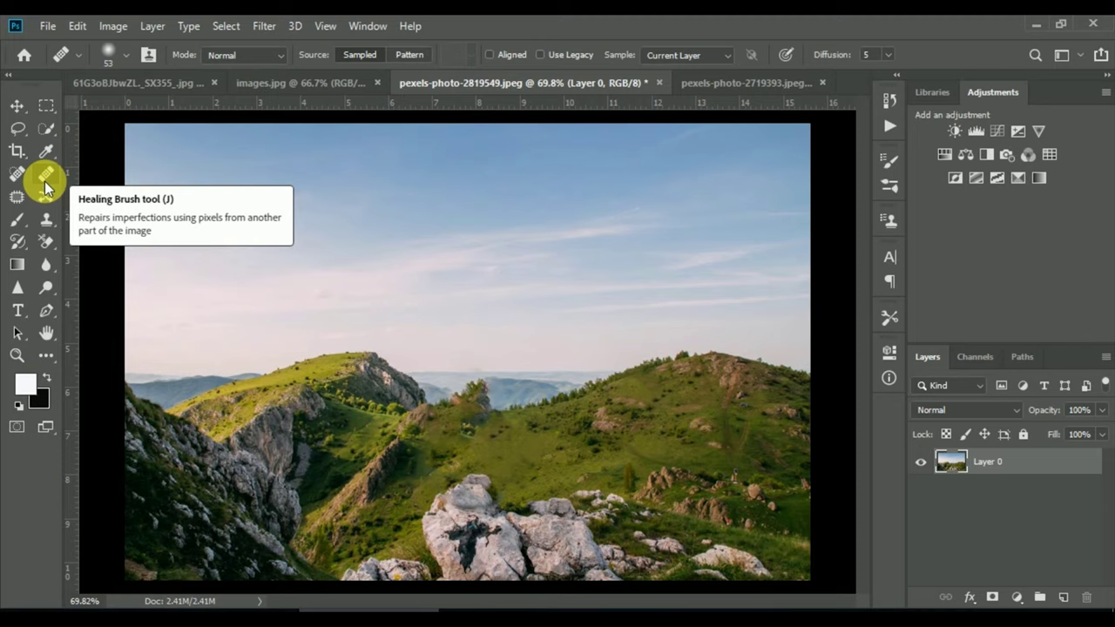
left_click(714, 81)
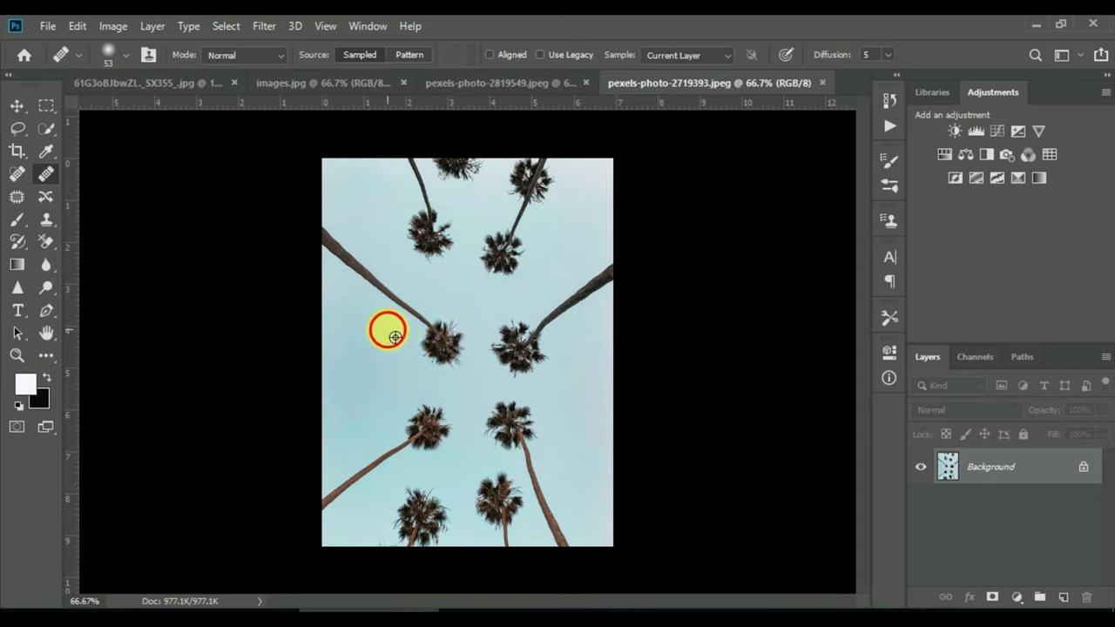
Step: Zoom in and heal away the palm crown left of the photo's centre
scroll(401, 355, "up", 2)
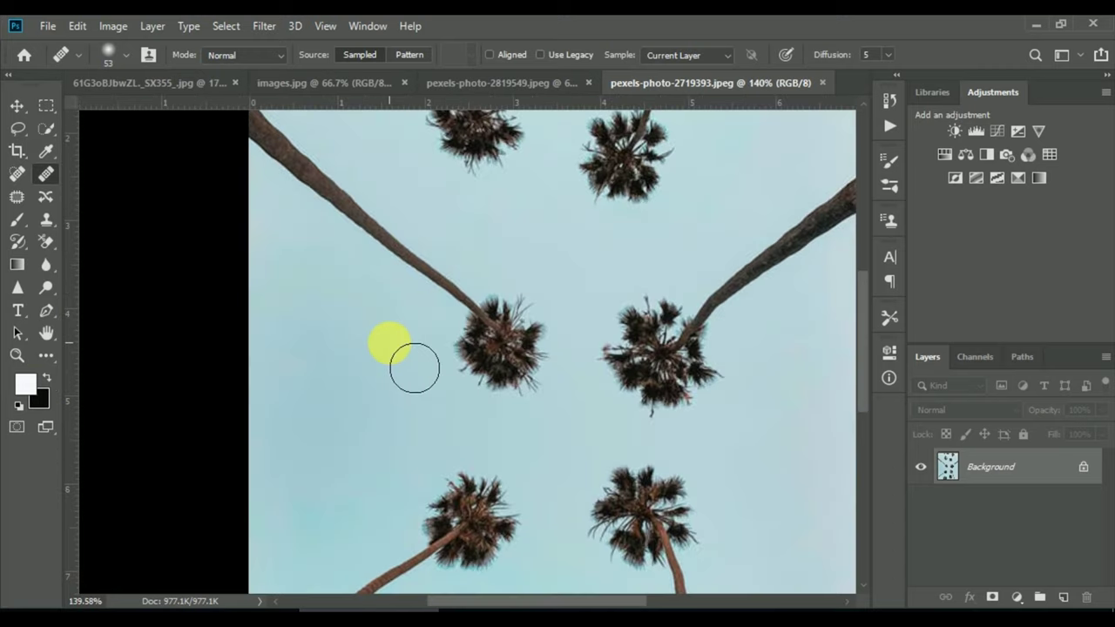
scroll(397, 349, "up", 1)
scroll(409, 366, "up", 1)
scroll(431, 384, "down", 1)
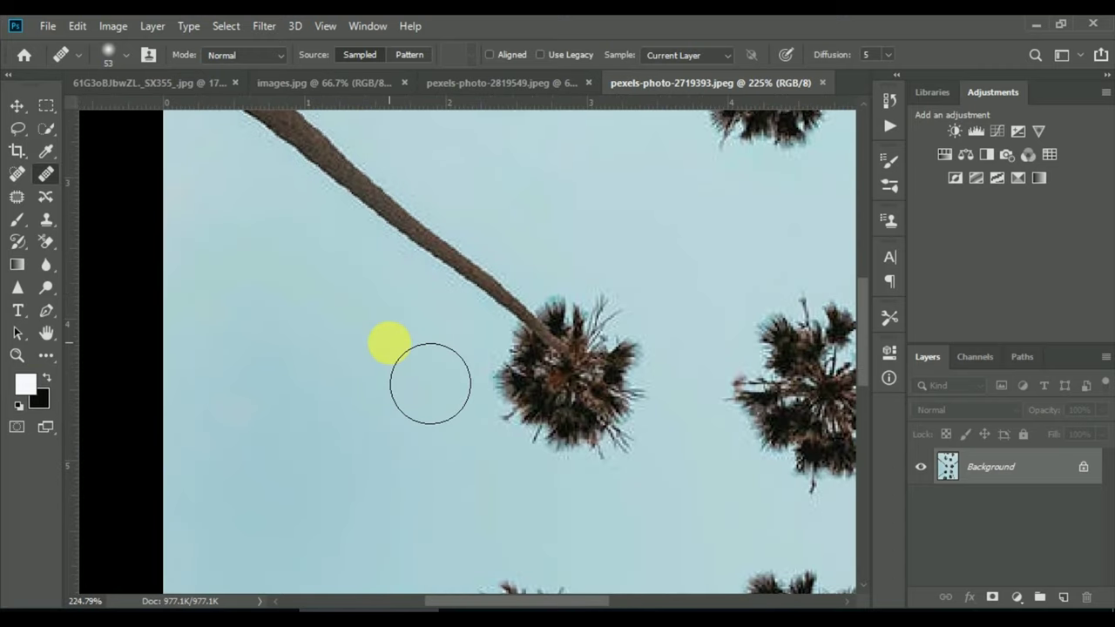
scroll(410, 366, "down", 1)
scroll(401, 353, "down", 1)
scroll(397, 350, "down", 1)
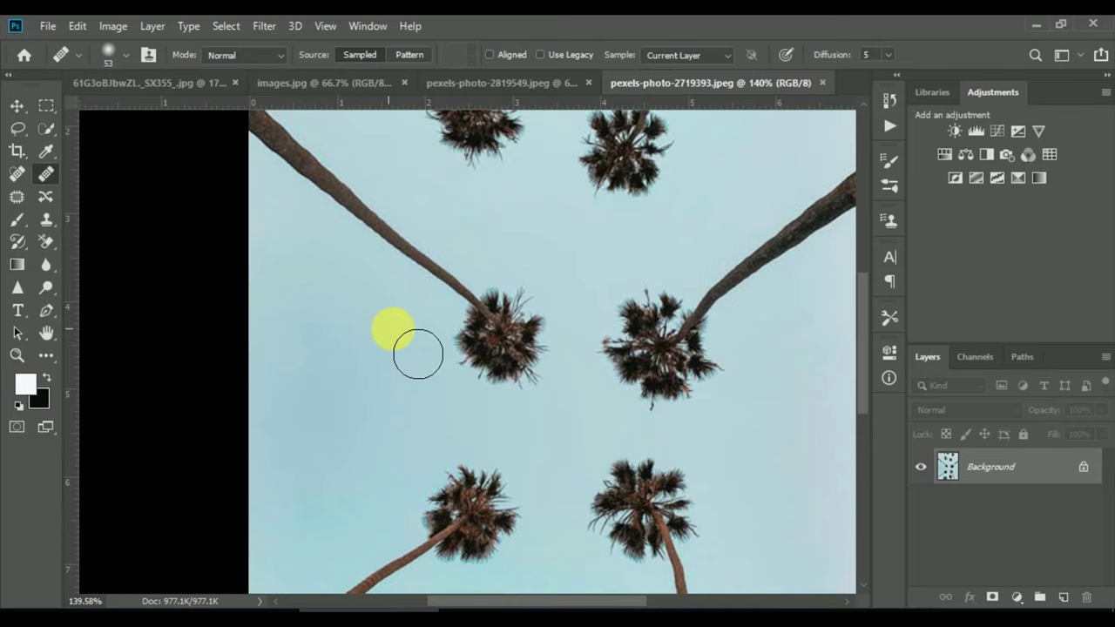
mouse_move(510, 344)
left_mouse_down()
mouse_move(558, 357)
mouse_move(465, 319)
mouse_move(266, 130)
left_mouse_up()
scroll(394, 325, "down", 2)
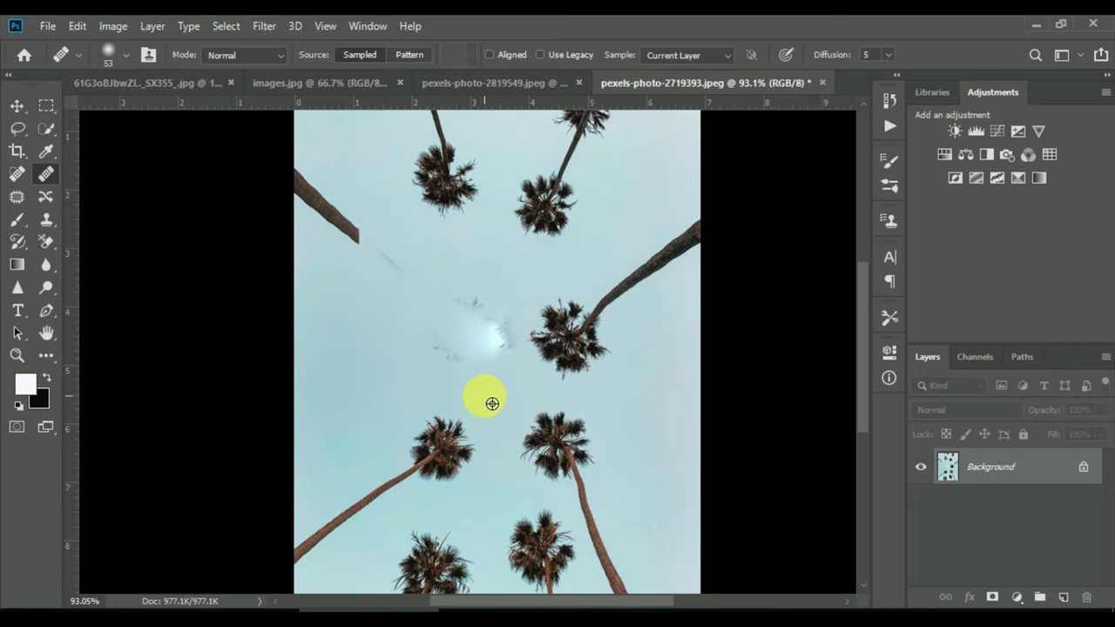
Step: Heal the white sky blotch, sample clean sky, and heal away the leaning upper-left trunk
mouse_move(492, 403)
left_mouse_down()
mouse_move(515, 351)
mouse_move(483, 319)
mouse_move(499, 375)
mouse_move(468, 348)
mouse_move(478, 331)
mouse_move(491, 359)
mouse_move(439, 358)
mouse_move(478, 374)
mouse_move(461, 374)
mouse_move(490, 392)
mouse_move(347, 242)
left_mouse_up()
left_click(359, 317, "alt")
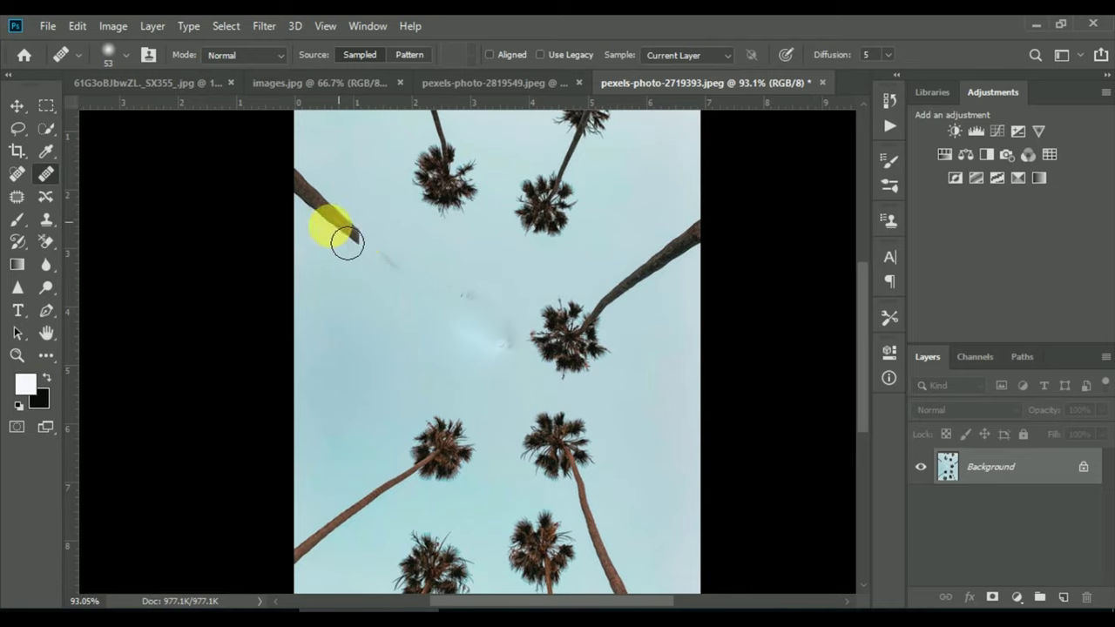
scroll(366, 304, "down", 2)
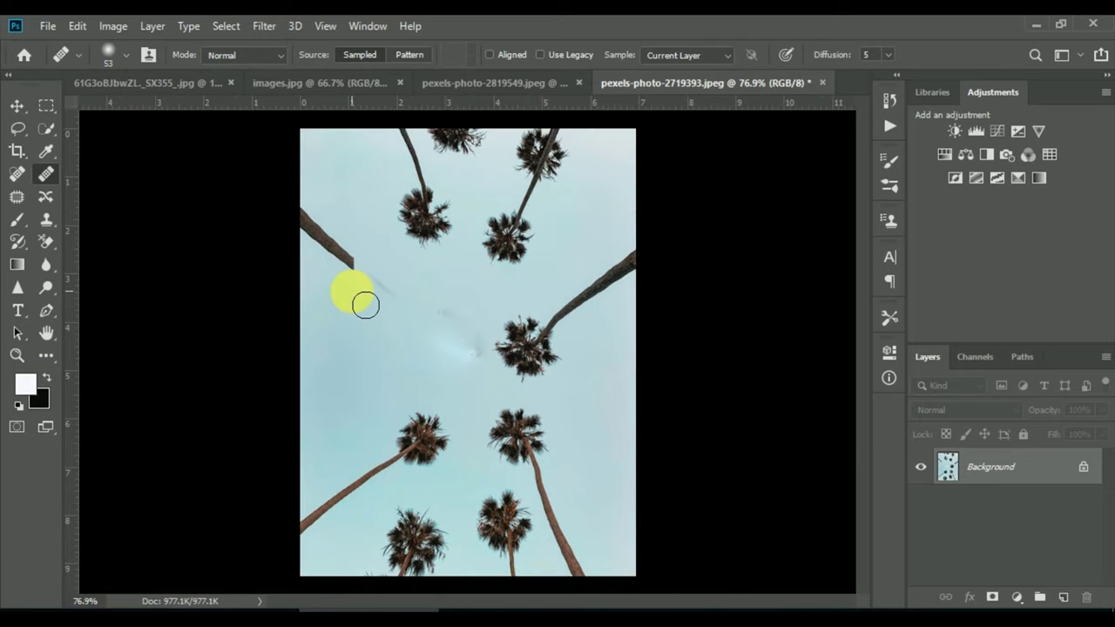
scroll(370, 307, "up", 1)
scroll(362, 315, "up", 1)
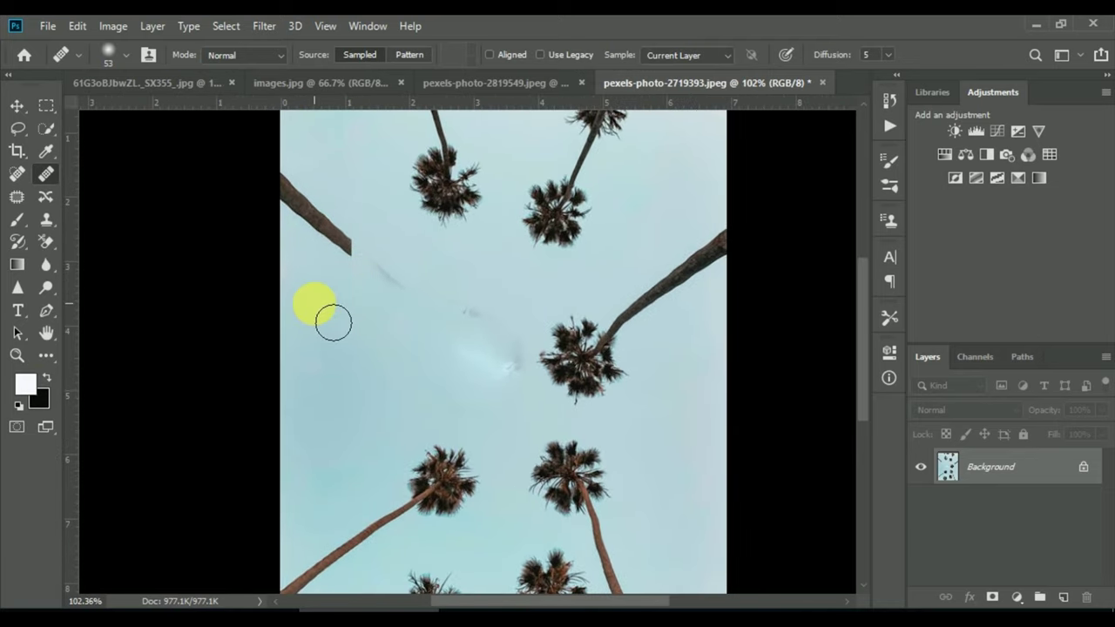
mouse_move(333, 322)
left_mouse_down()
mouse_move(364, 291)
mouse_move(411, 287)
mouse_move(366, 252)
mouse_move(350, 254)
mouse_move(309, 204)
mouse_move(326, 238)
mouse_move(307, 214)
mouse_move(316, 200)
mouse_move(304, 207)
mouse_move(299, 194)
mouse_move(306, 221)
mouse_move(314, 200)
mouse_move(340, 208)
left_mouse_up()
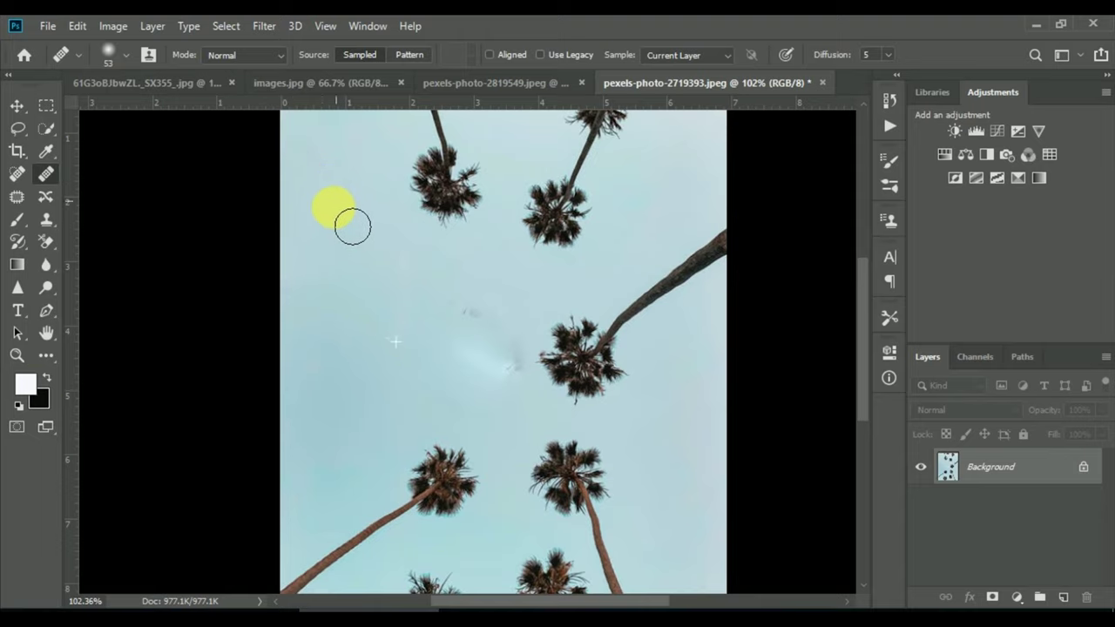
Step: Make two more Healing Brush strokes to even out the sky where the left palm stood
scroll(344, 274, "down", 3)
scroll(357, 305, "down", 1)
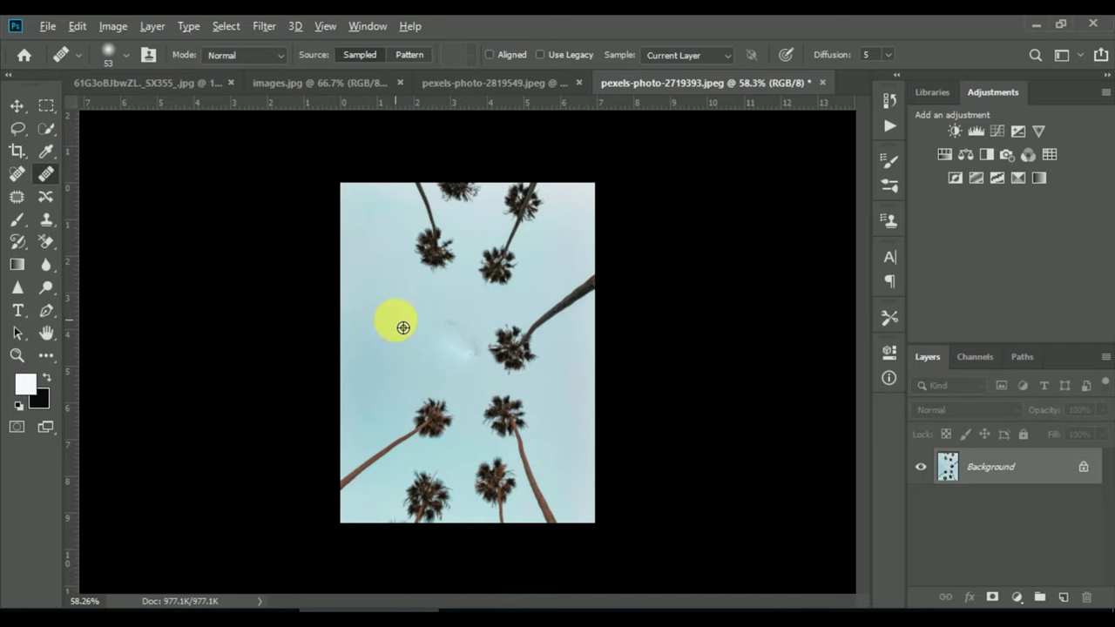
scroll(401, 324, "up", 1)
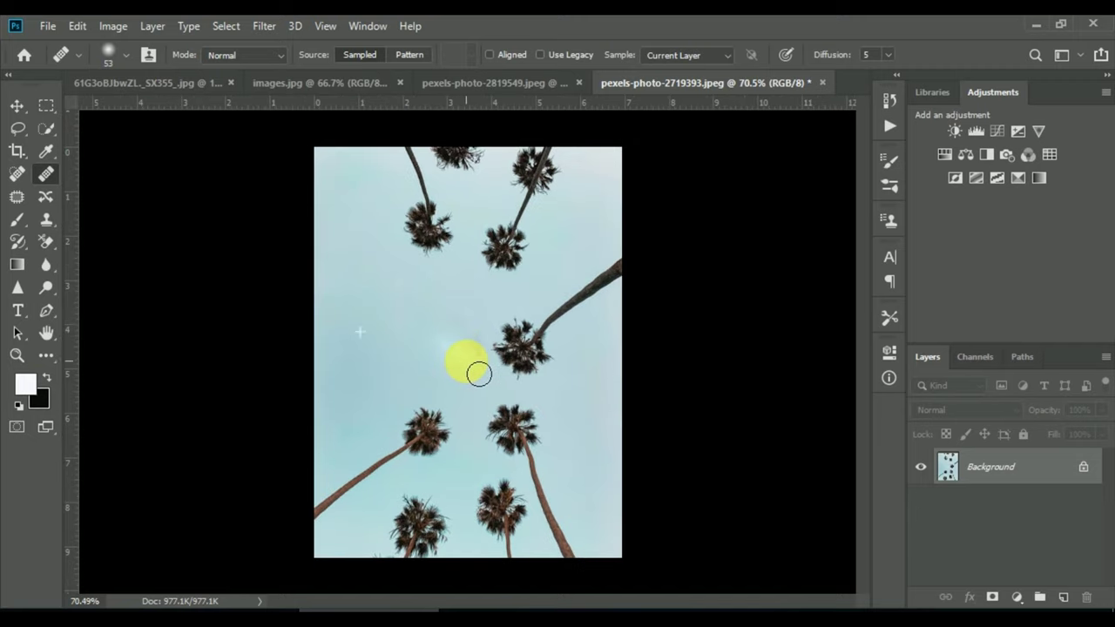
left_click_drag(478, 373, 427, 349)
scroll(448, 364, "down", 1)
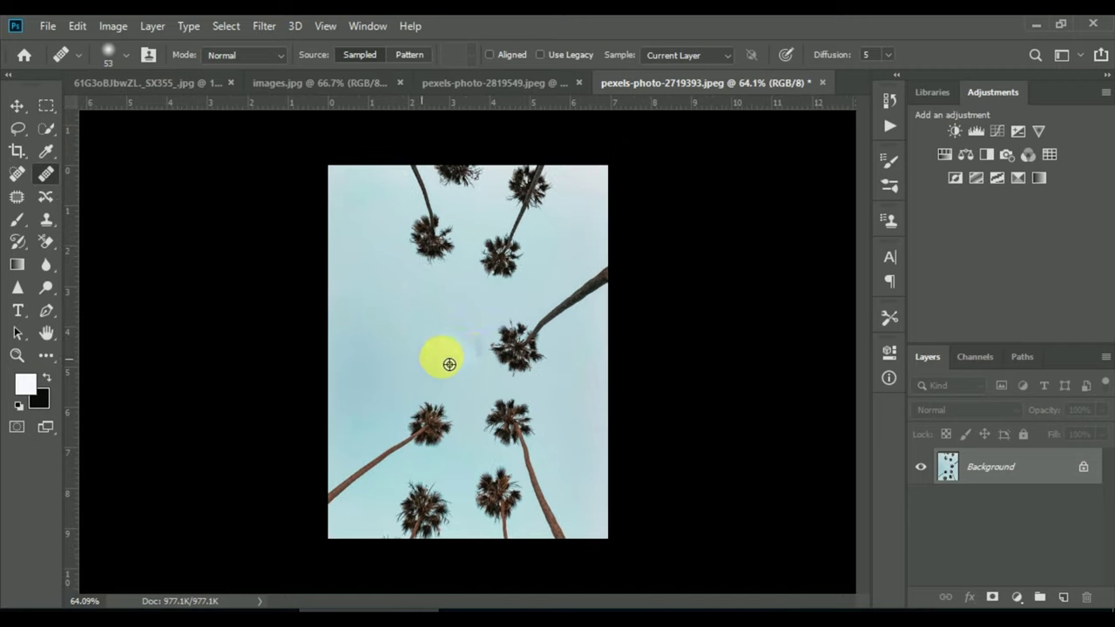
scroll(479, 361, "up", 1)
scroll(480, 362, "up", 1)
left_click_drag(480, 362, 468, 391)
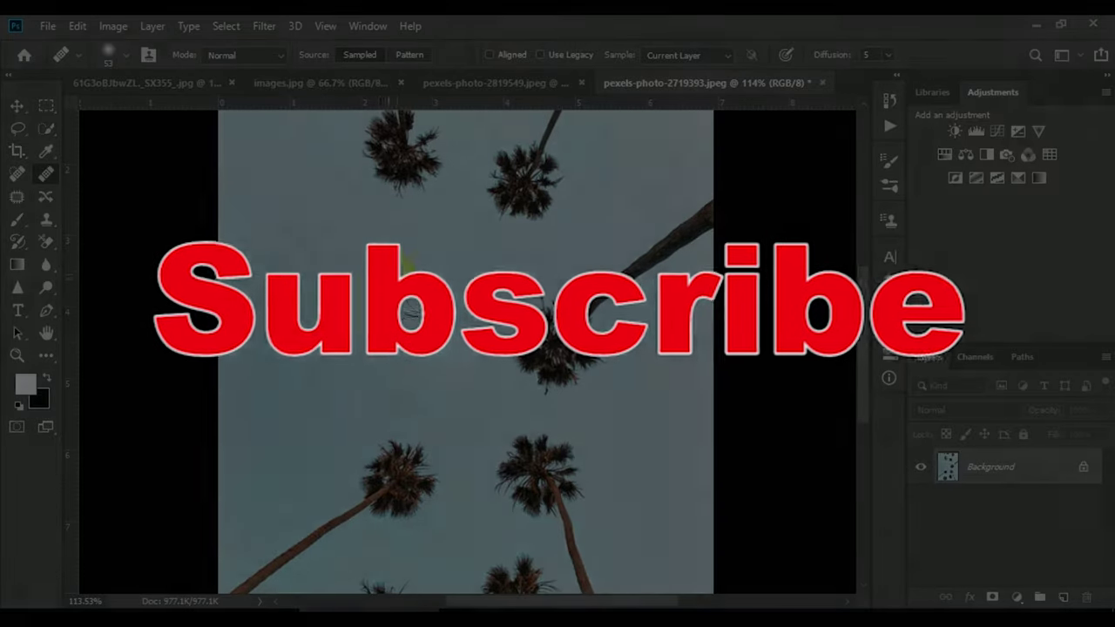
scroll(416, 292, "down", 2)
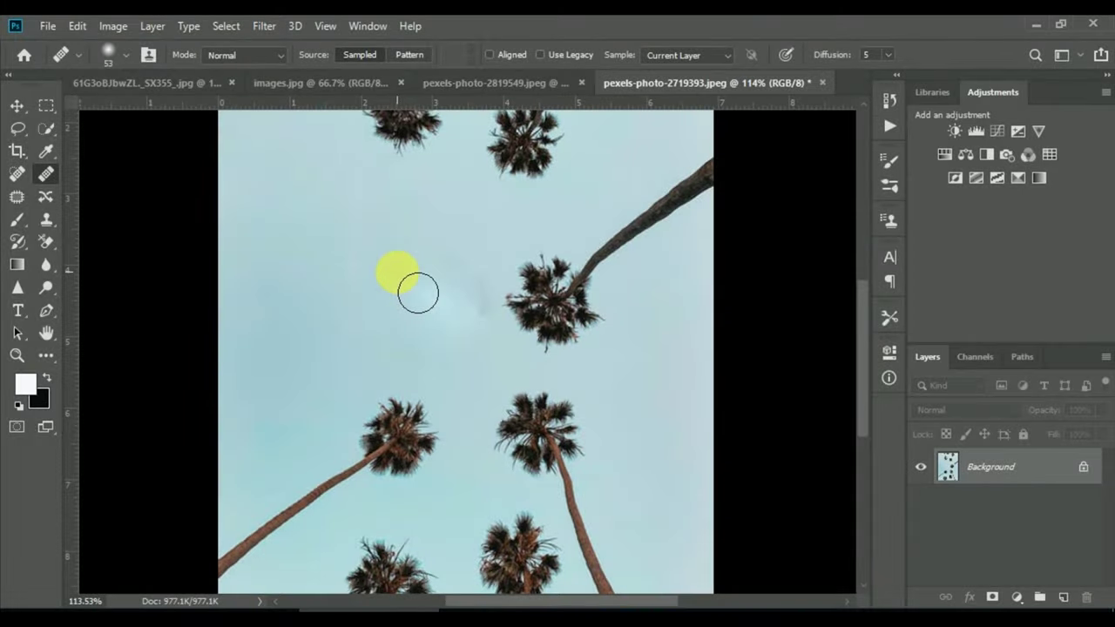